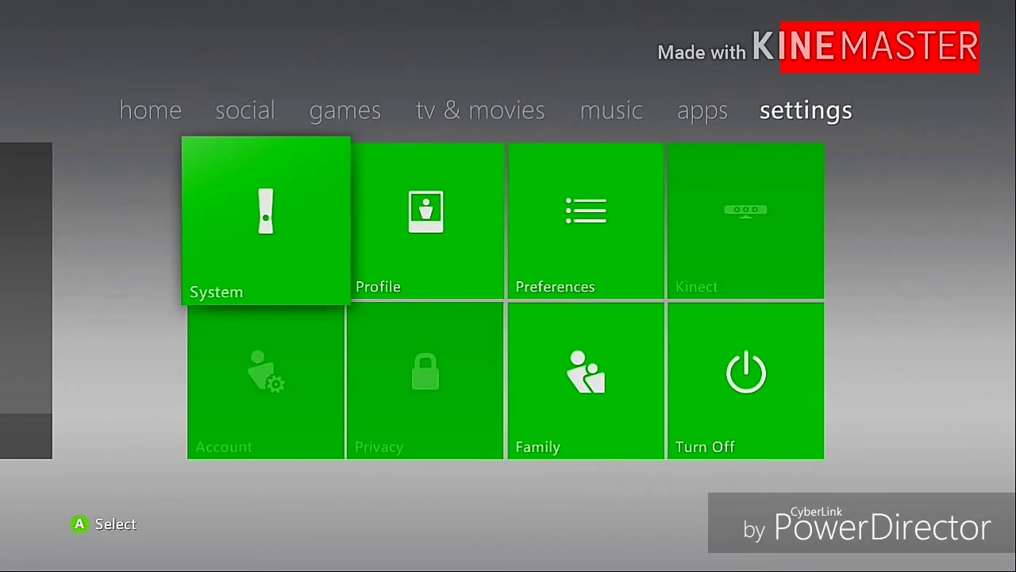
- Open the list of storage devices in the console's System settings
key(Return)
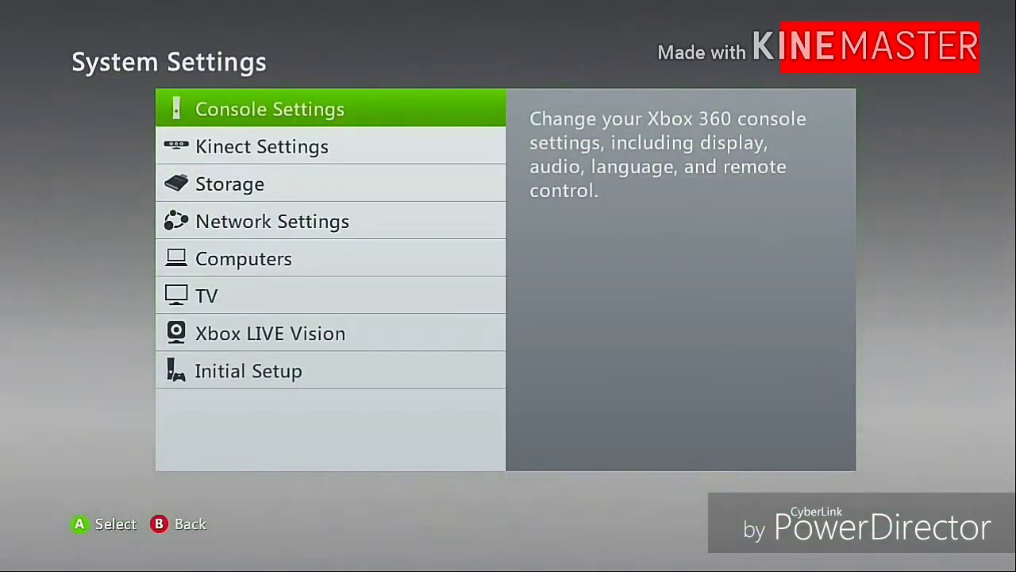
key(Down)
key(Down)
key(Return)
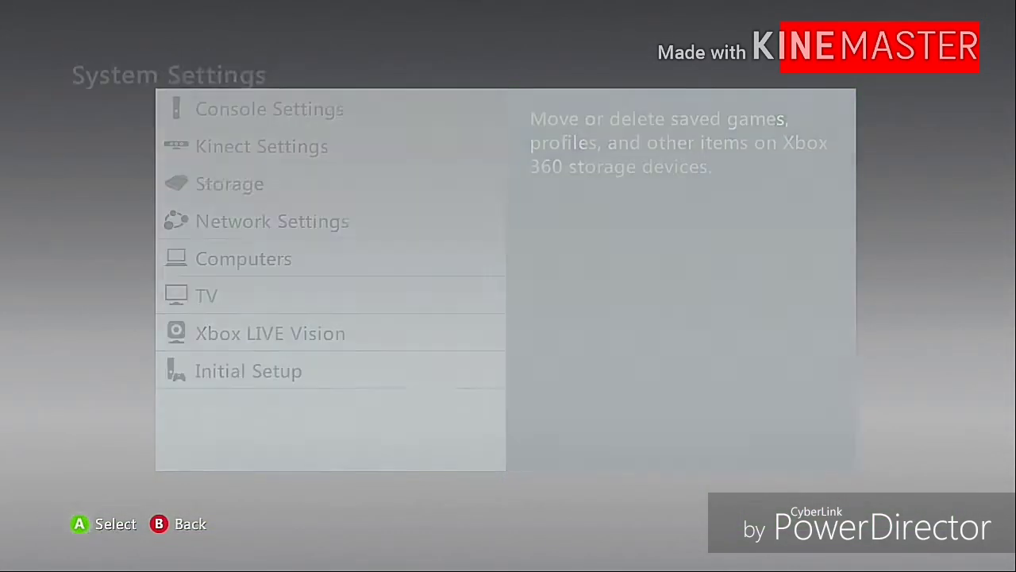
- Configure the USB device for Xbox 360 storage, accepting the removal of all its content, and leave the storage settings
key(Down)
key(Down)
key(Return)
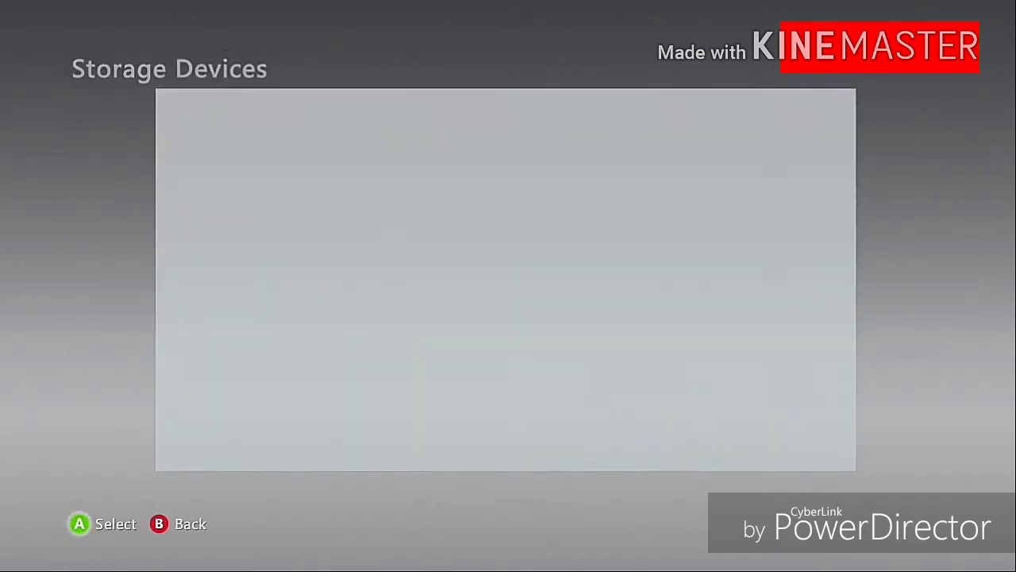
key(Return)
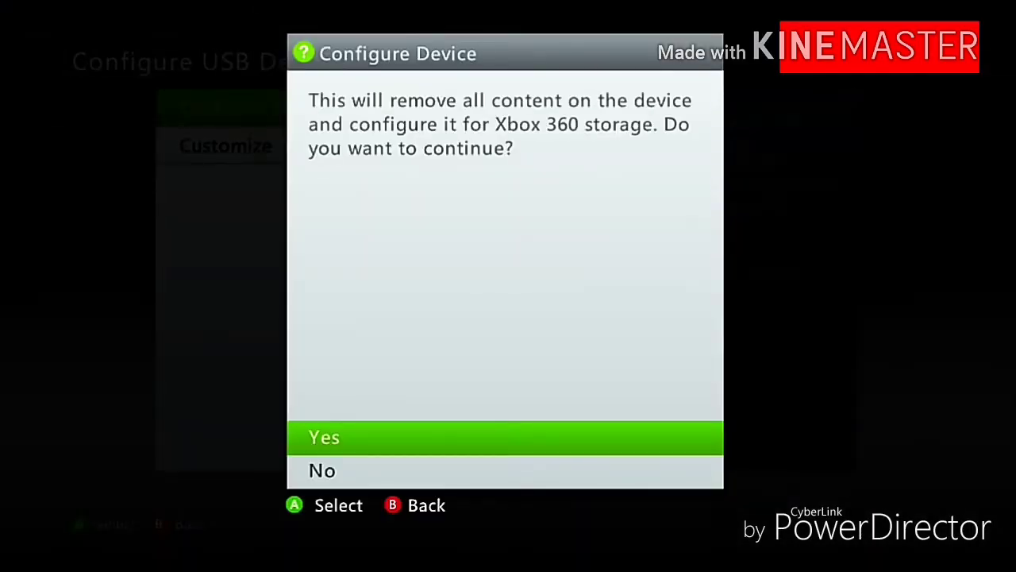
key(Return)
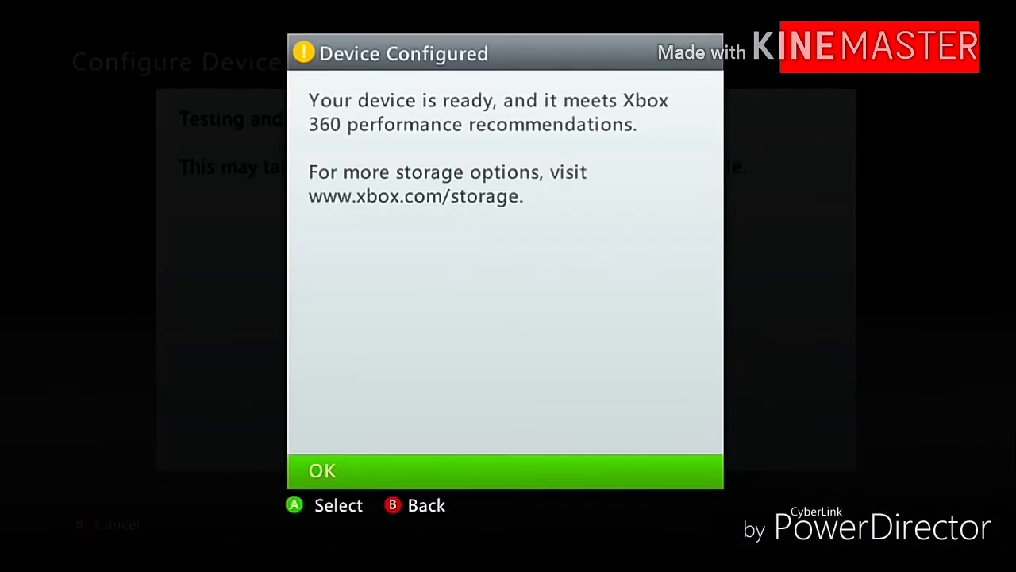
key(Return)
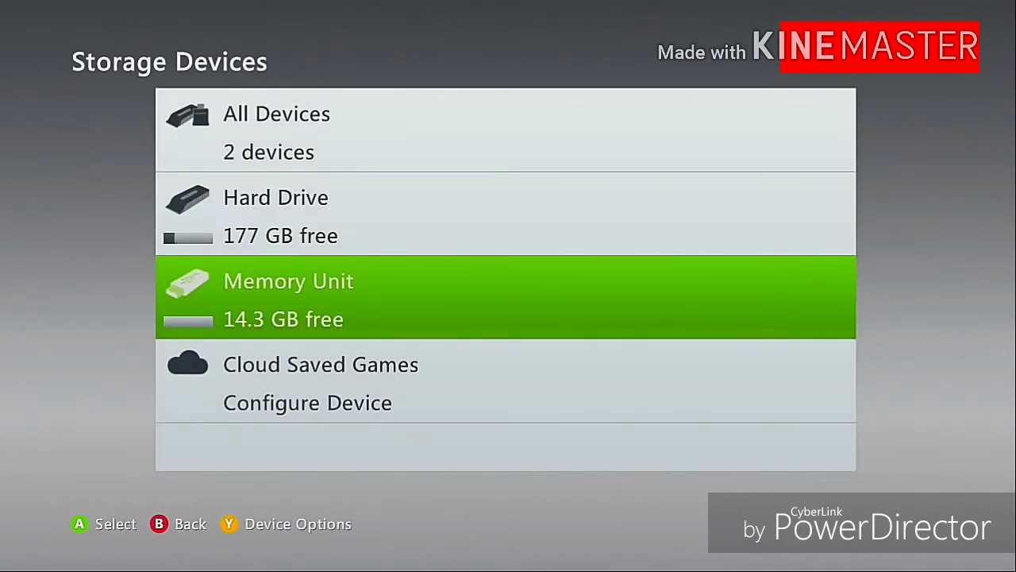
key(Up)
key(Down)
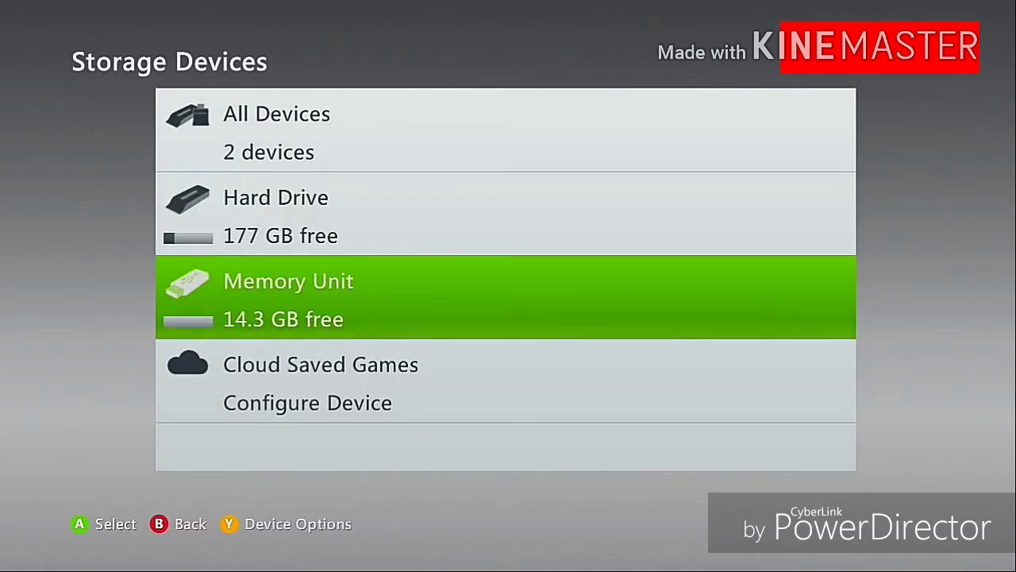
key(Escape)
key(Escape)
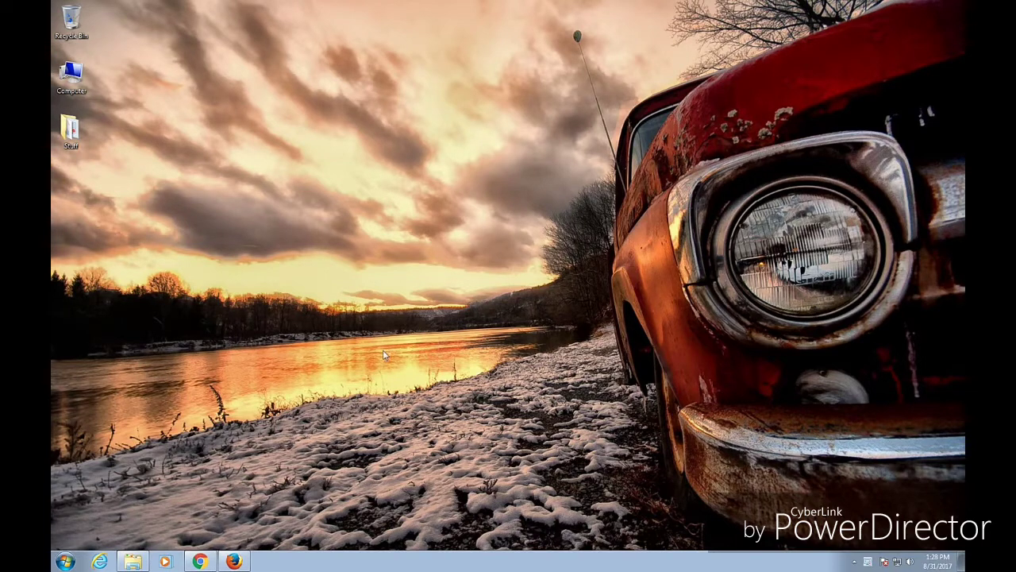
- In Chrome on the PC, download Horizon Xbox 360 Modding Tool 2.5.4.0 from Digiex and xexmenu12live.rar from MEGA
click(200, 562)
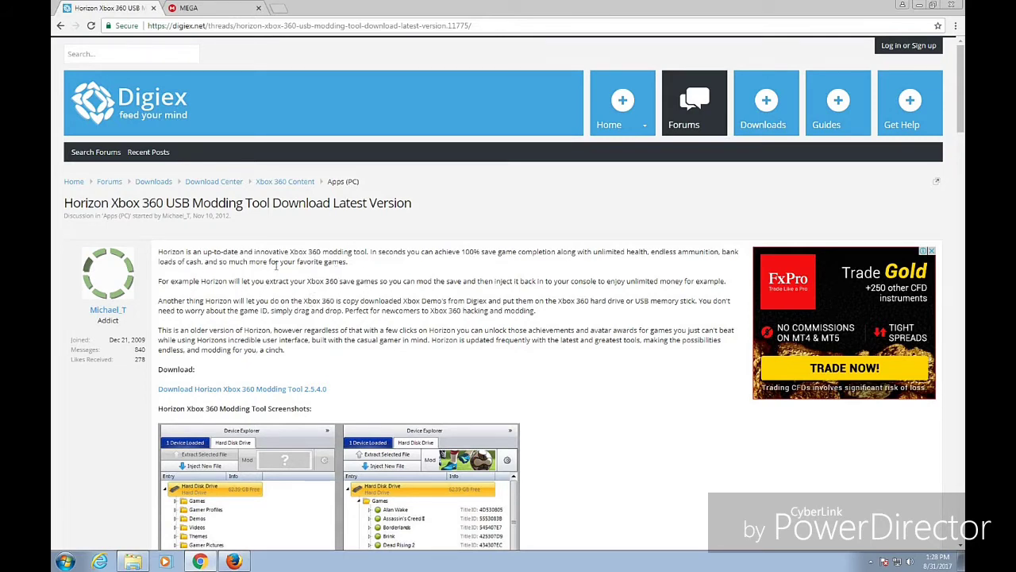
click(279, 390)
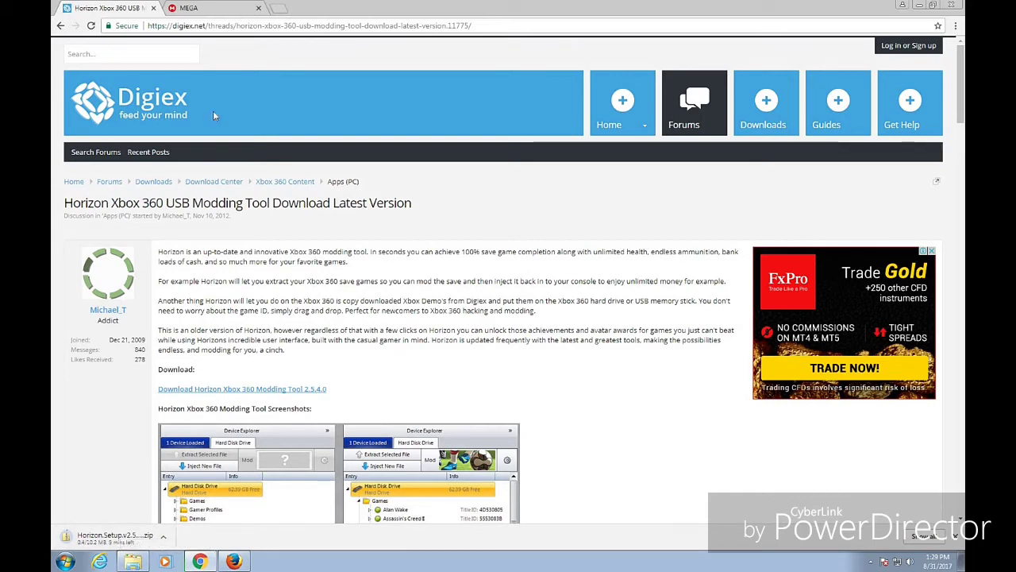
click(204, 8)
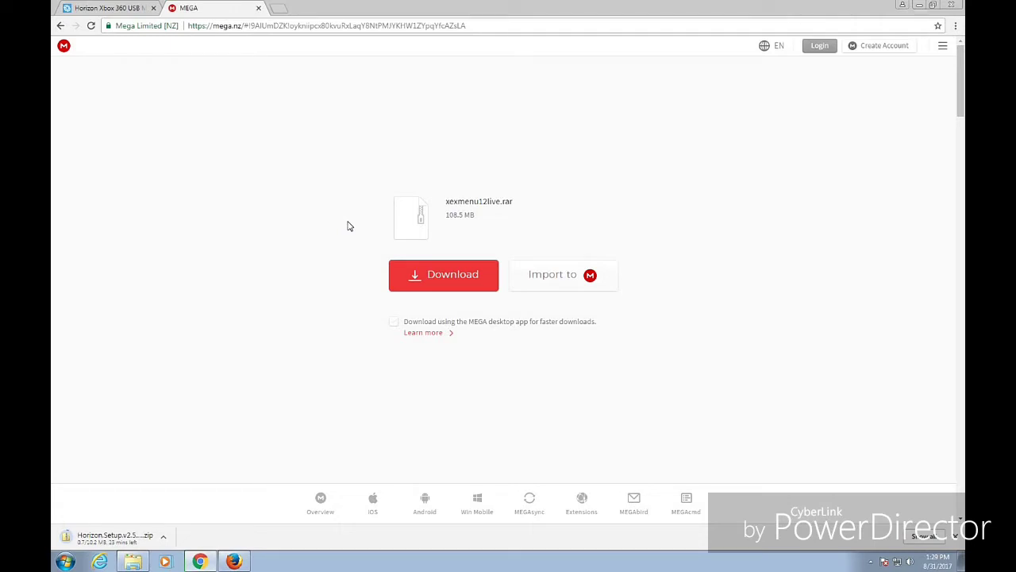
click(448, 284)
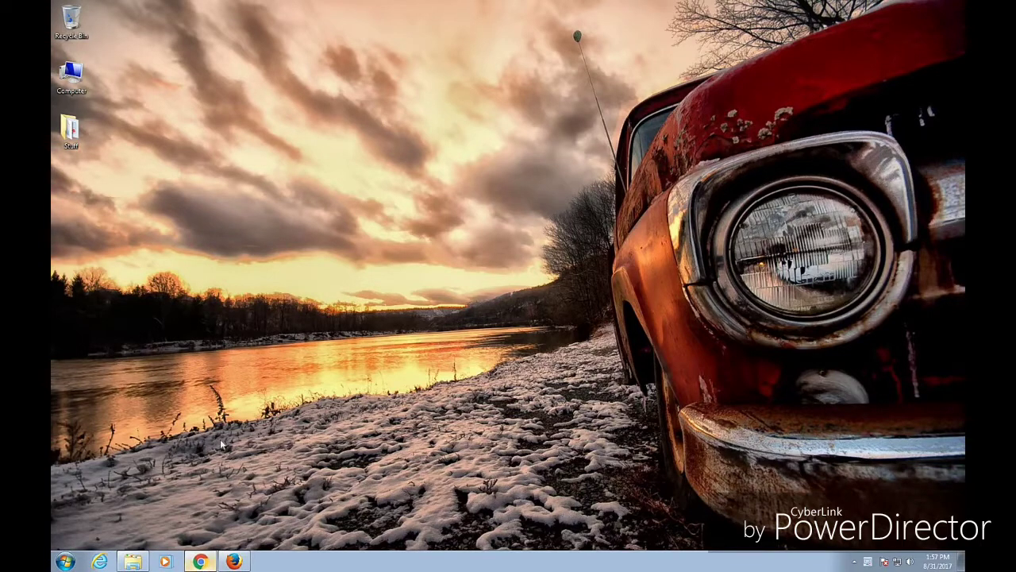
click(200, 561)
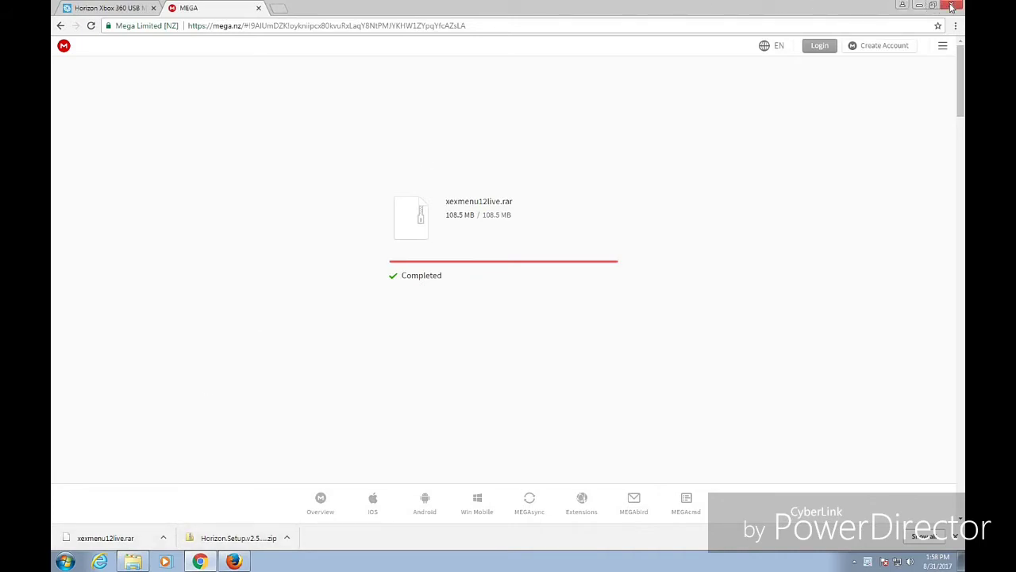
click(922, 6)
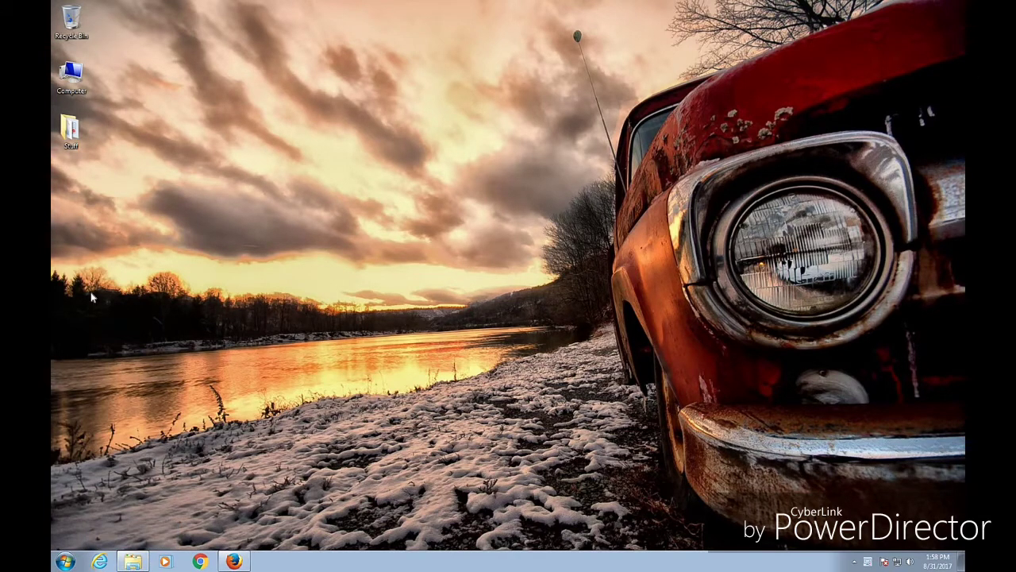
- Extract the zipped Horizon.Setup.v2.5.4.0.exe folder in Downloads to the default destination
double_click(71, 76)
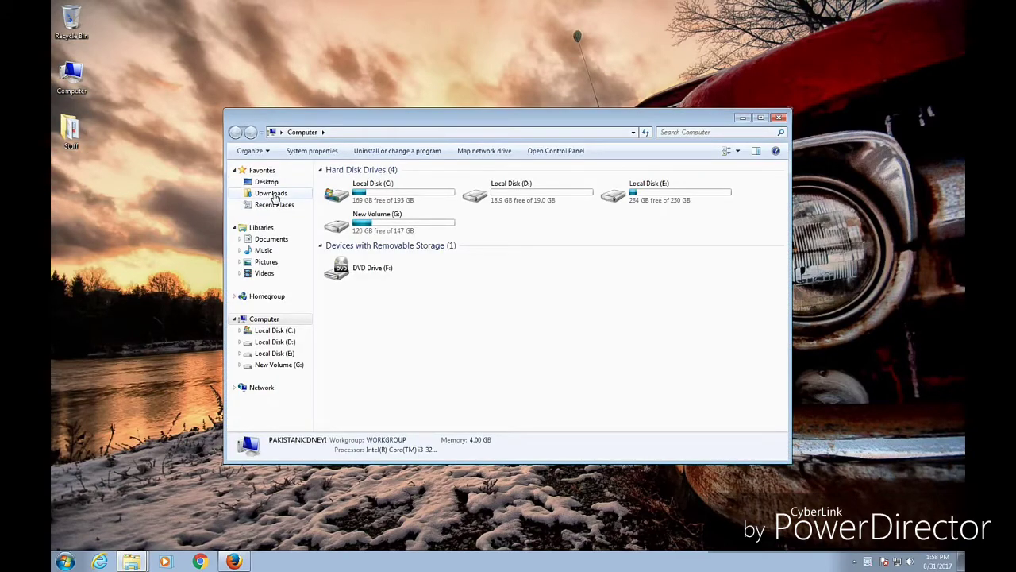
click(274, 199)
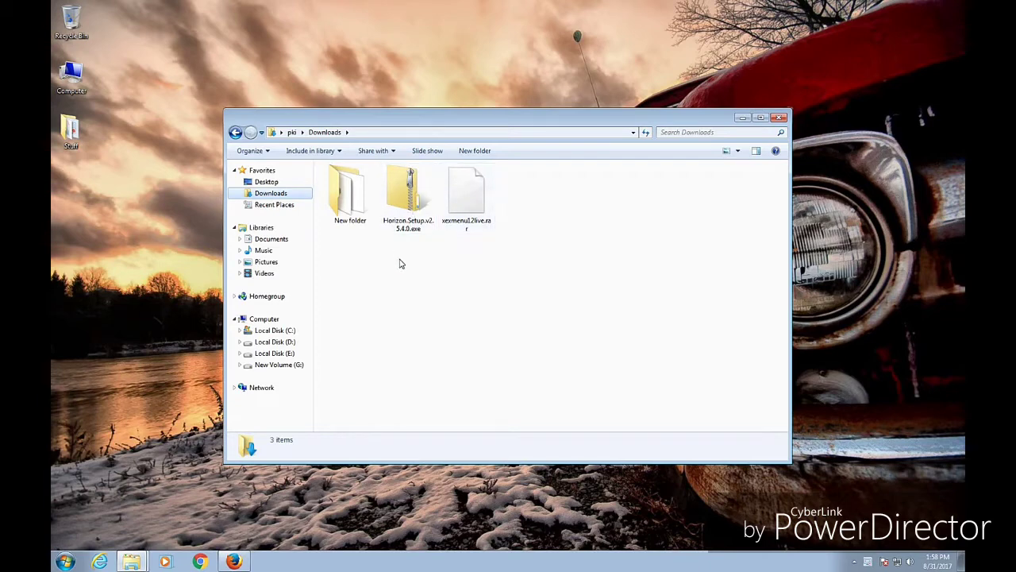
double_click(408, 203)
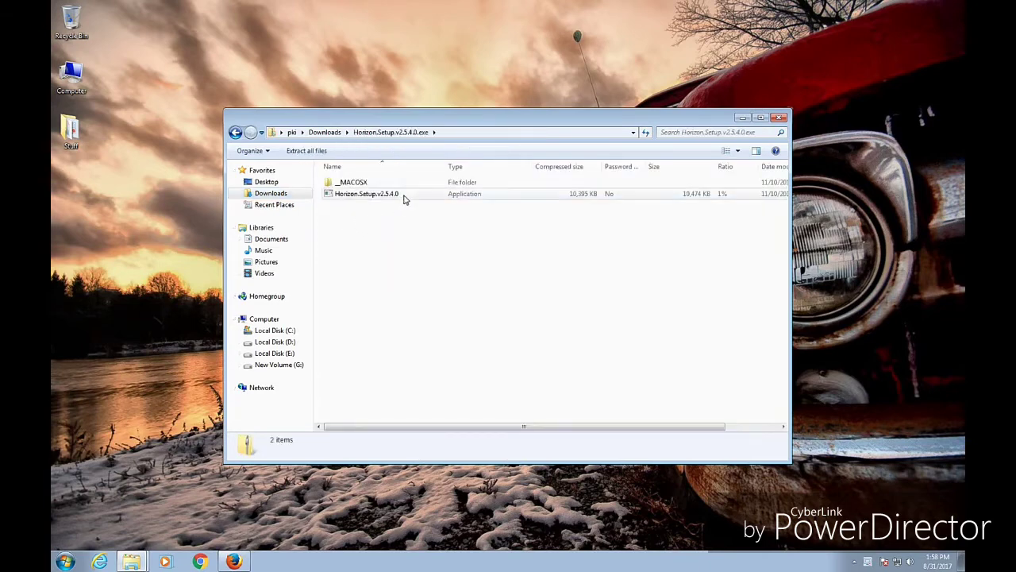
double_click(404, 199)
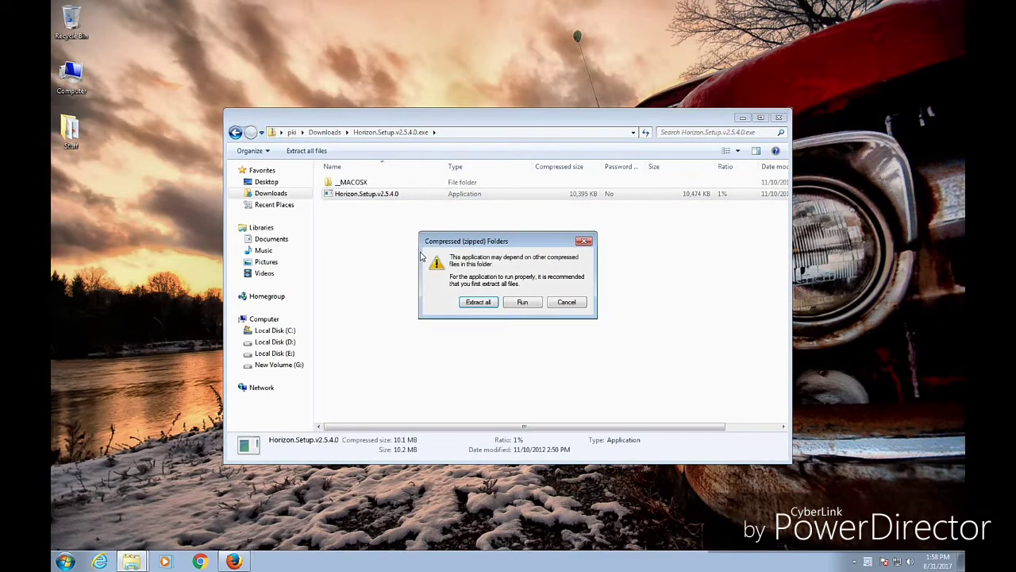
click(479, 302)
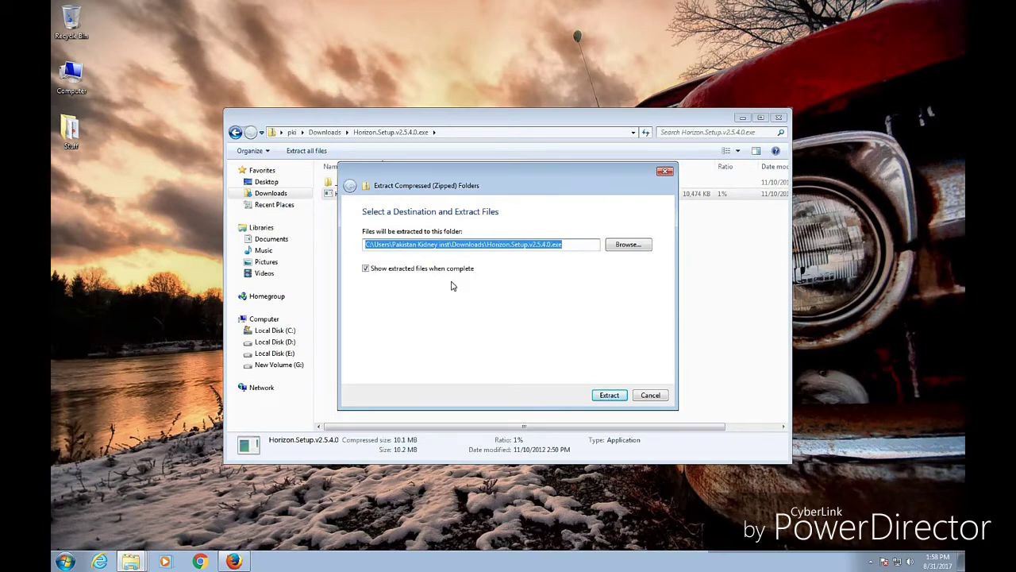
click(609, 395)
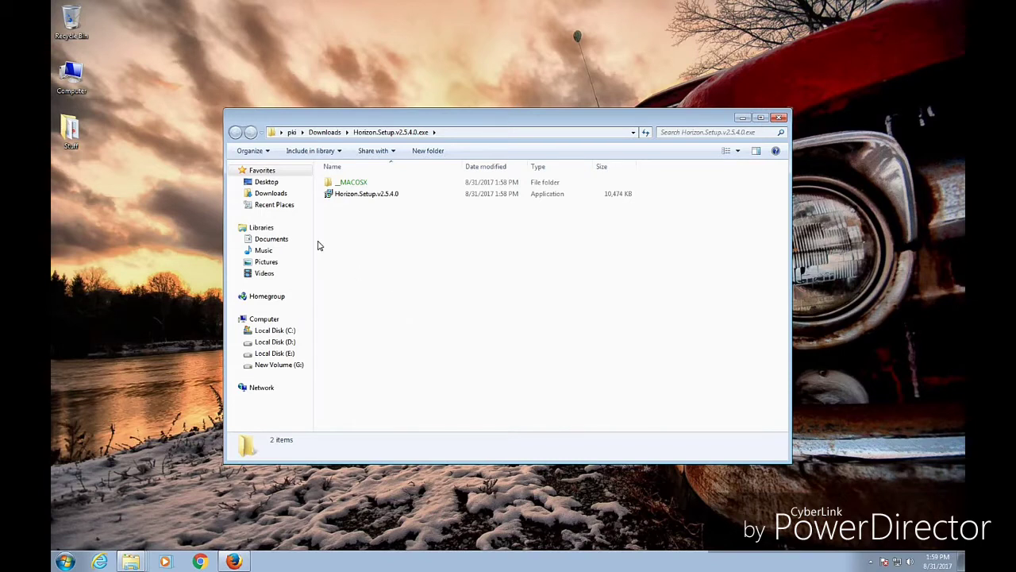
- Install Horizon from the extracted Horizon.Setup.v2.5.4.0 in the default location with a desktop icon, and launch it in offline mode
double_click(390, 196)
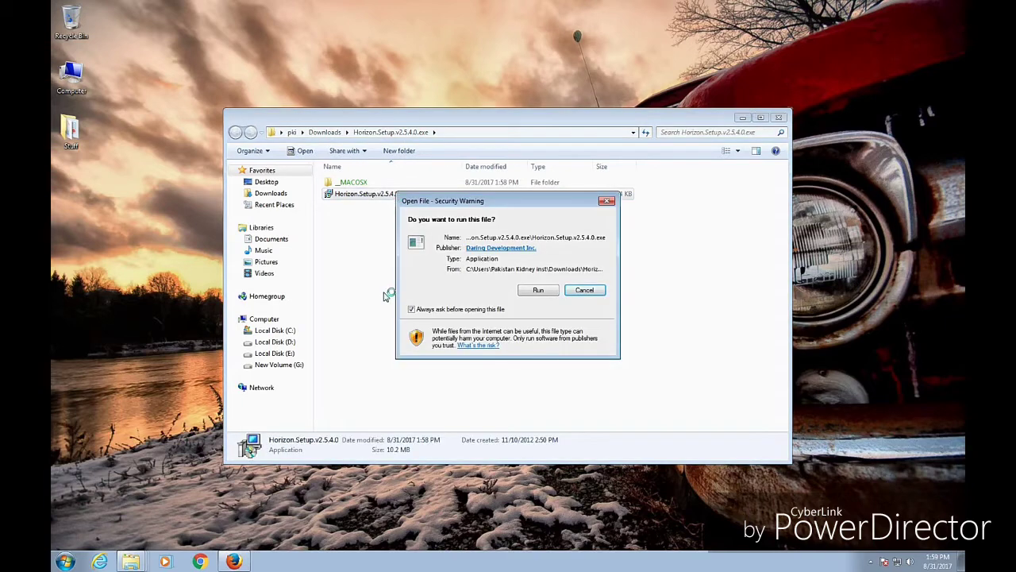
click(536, 290)
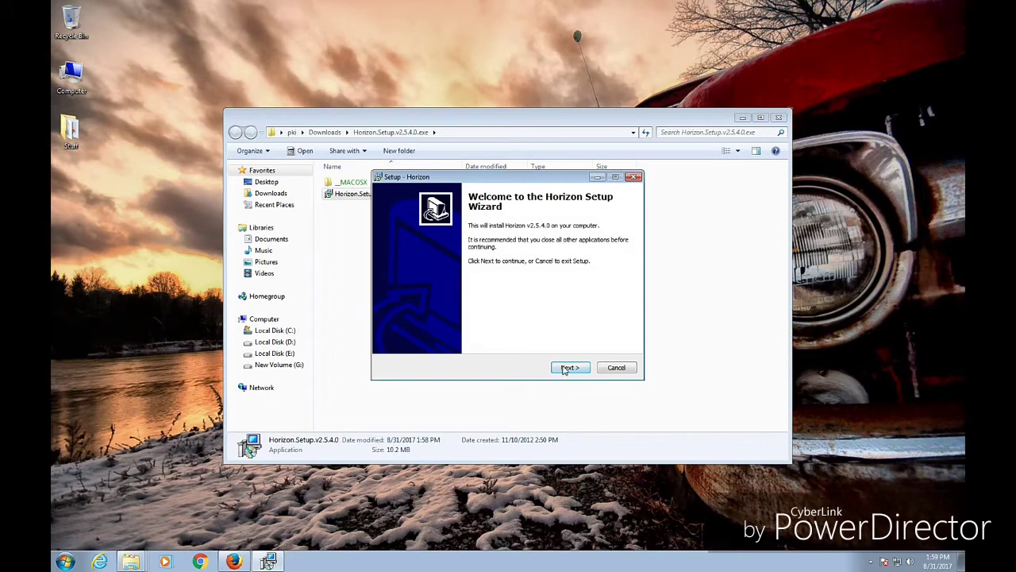
click(563, 368)
click(566, 368)
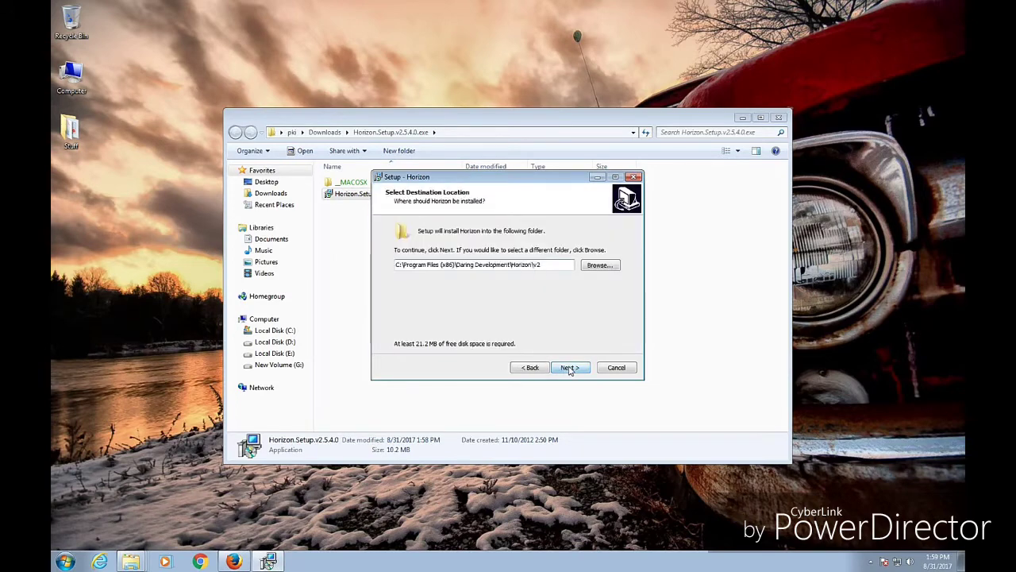
click(573, 368)
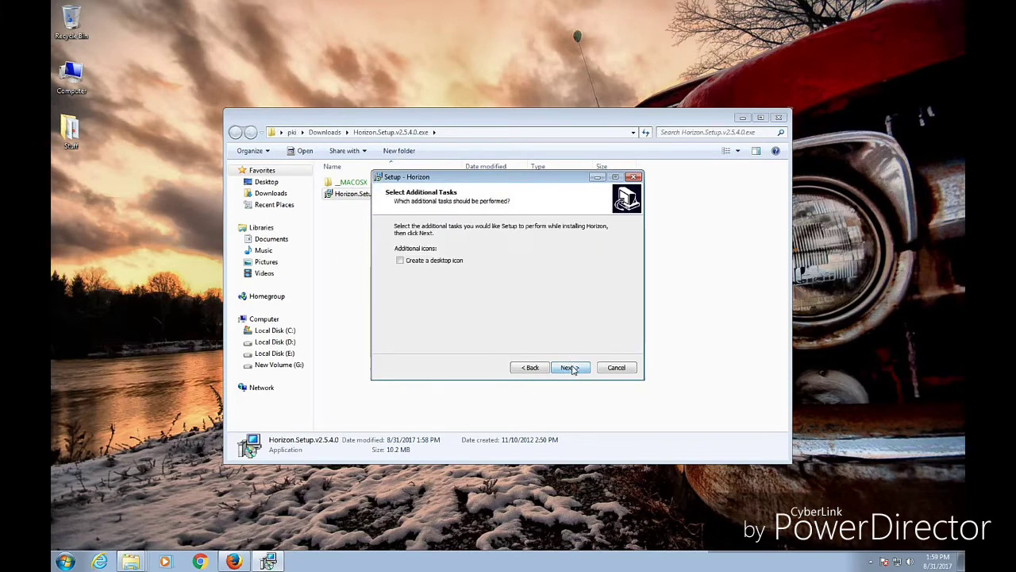
click(400, 261)
click(567, 366)
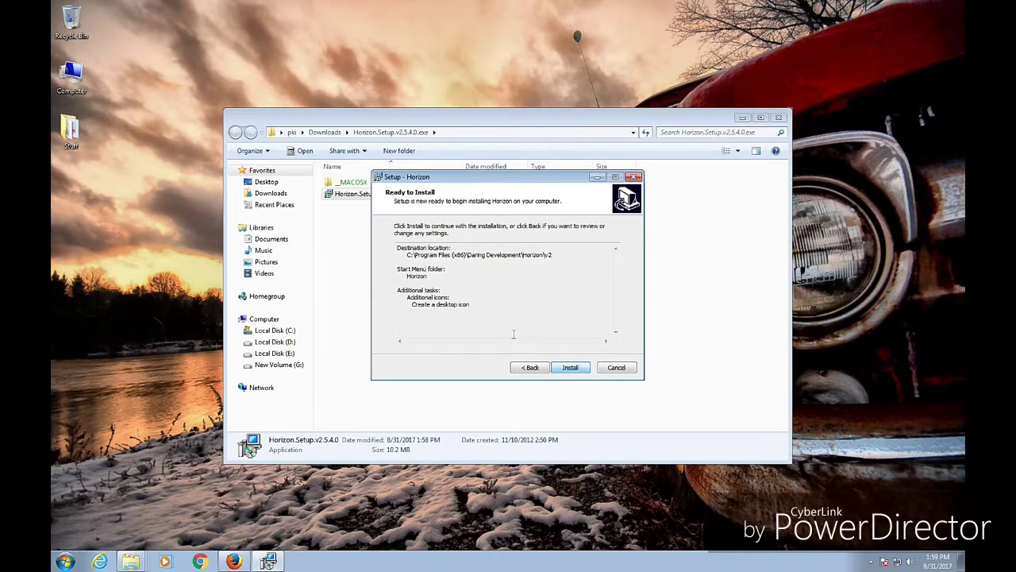
click(572, 369)
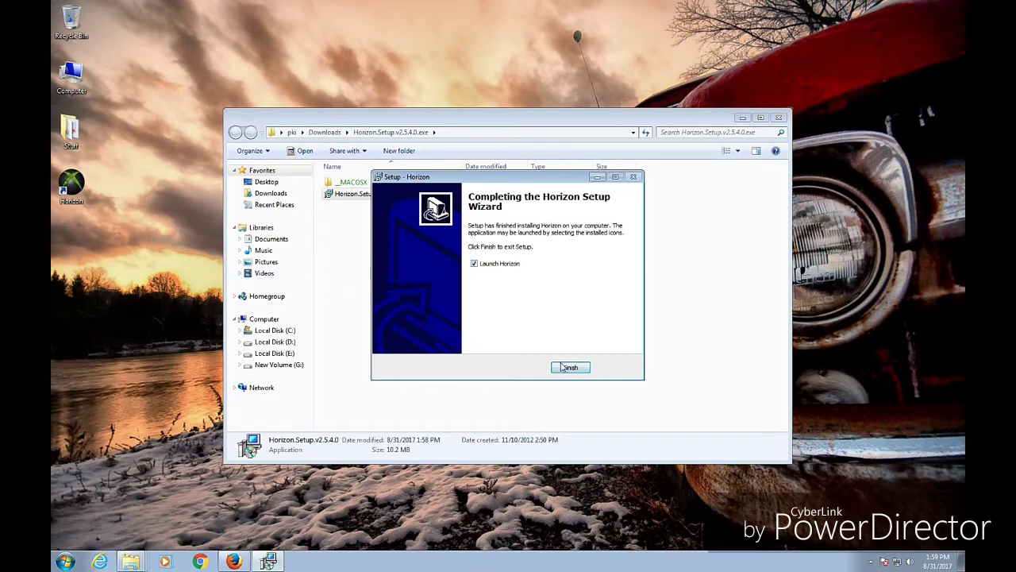
click(572, 369)
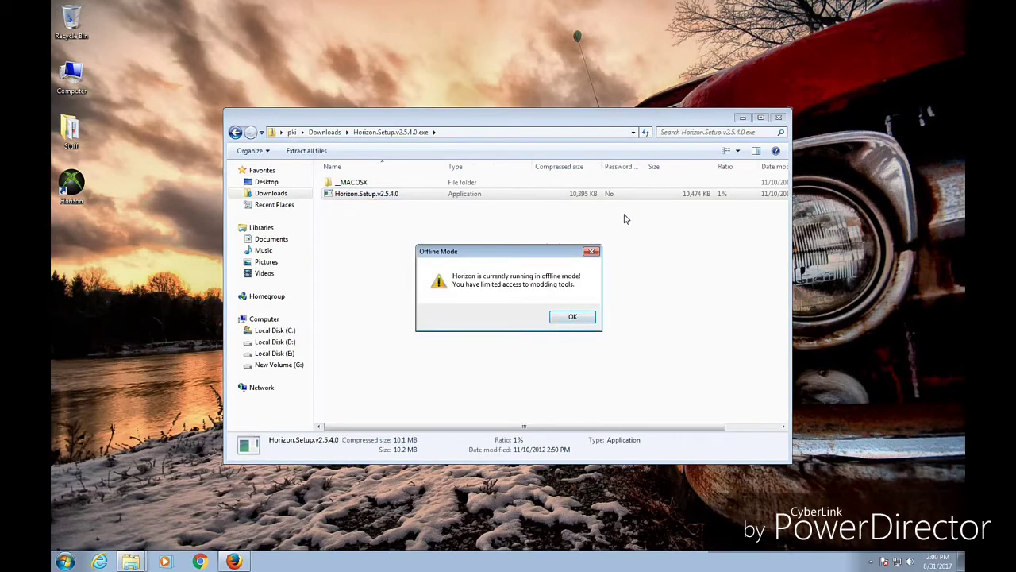
click(572, 317)
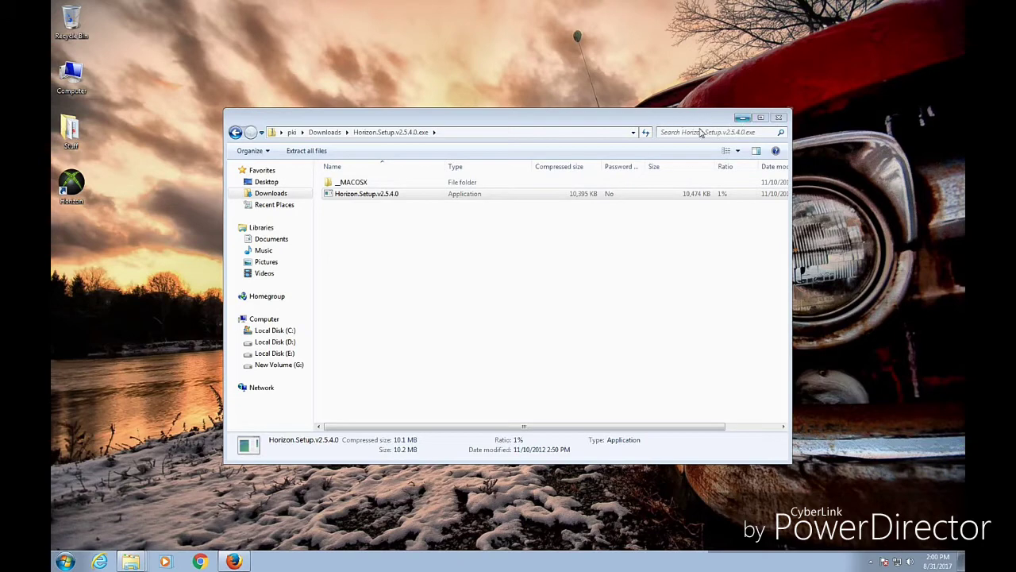
- Try to open xexmenu12live.rar from the Downloads folder
click(236, 132)
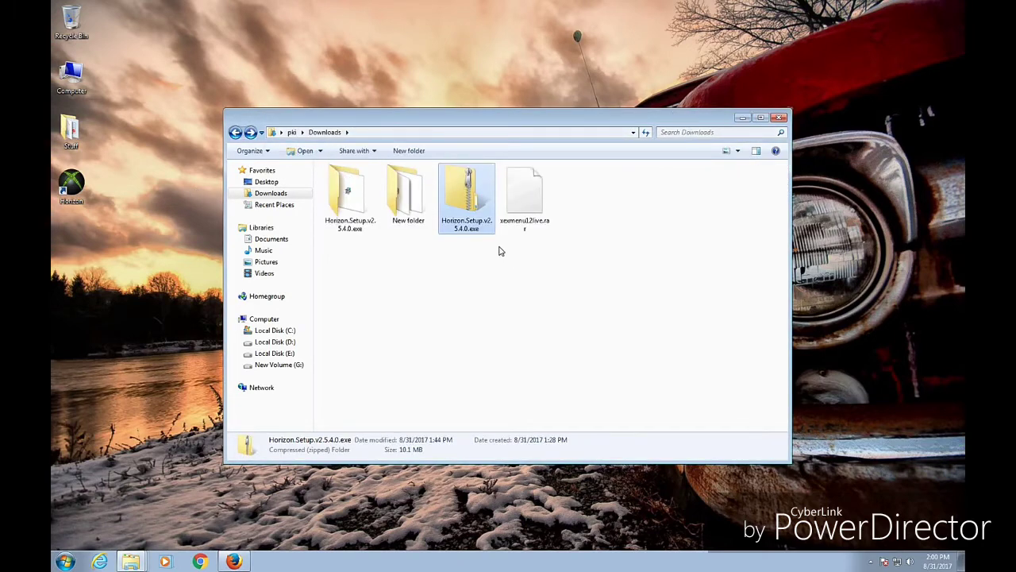
key(alt+F4)
right_click(131, 561)
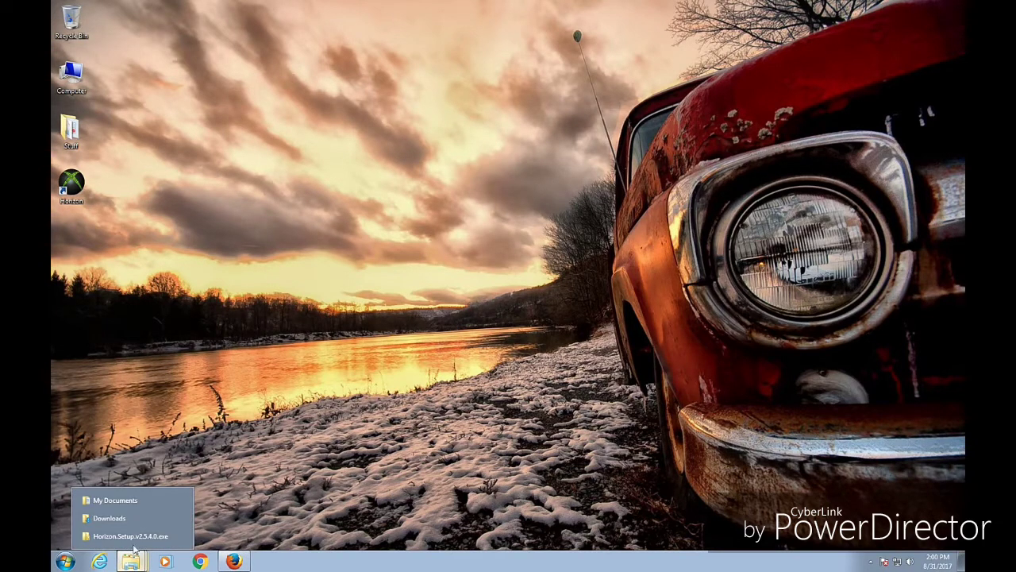
click(127, 518)
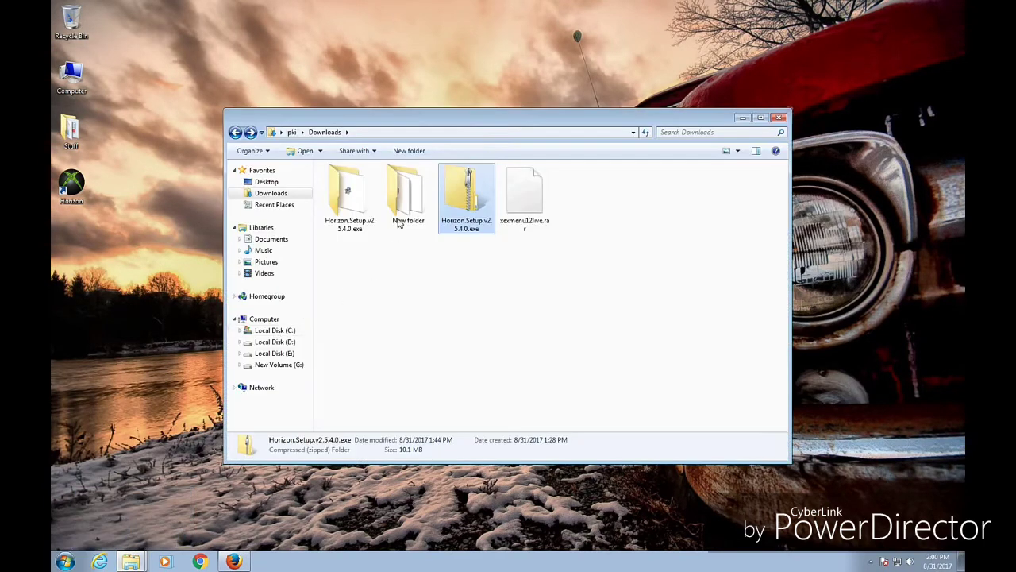
double_click(531, 200)
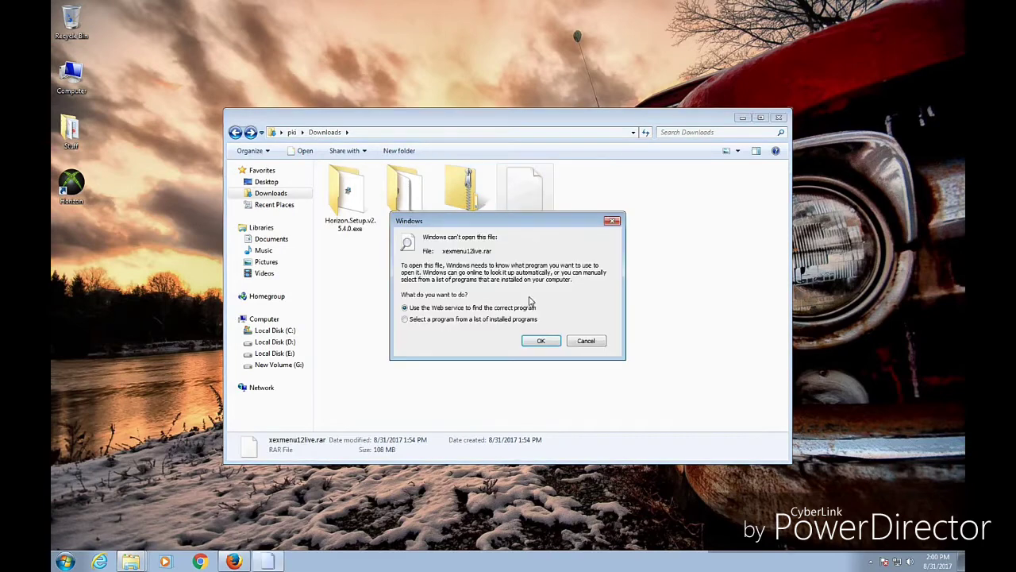
click(592, 342)
right_click(530, 207)
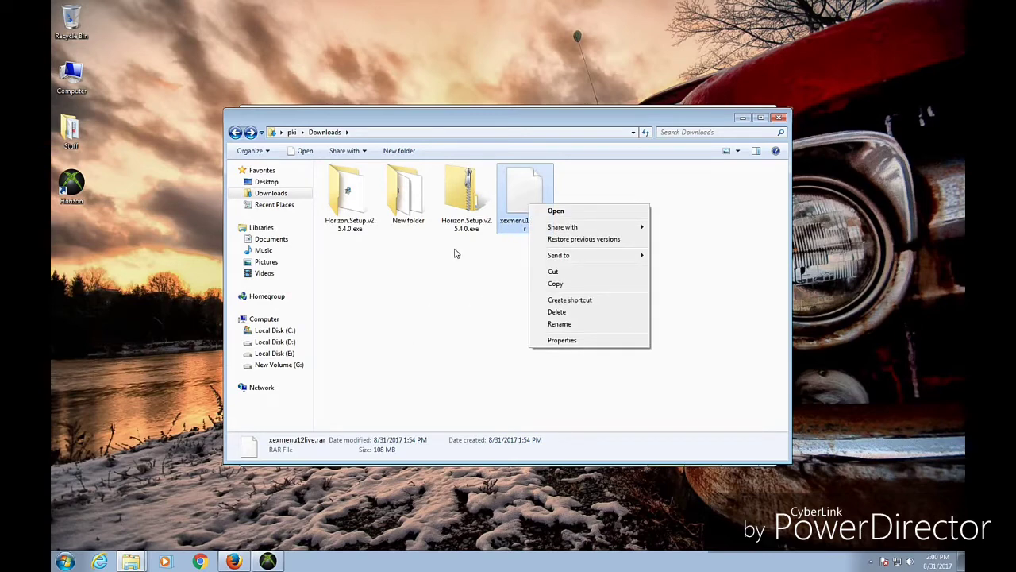
click(538, 281)
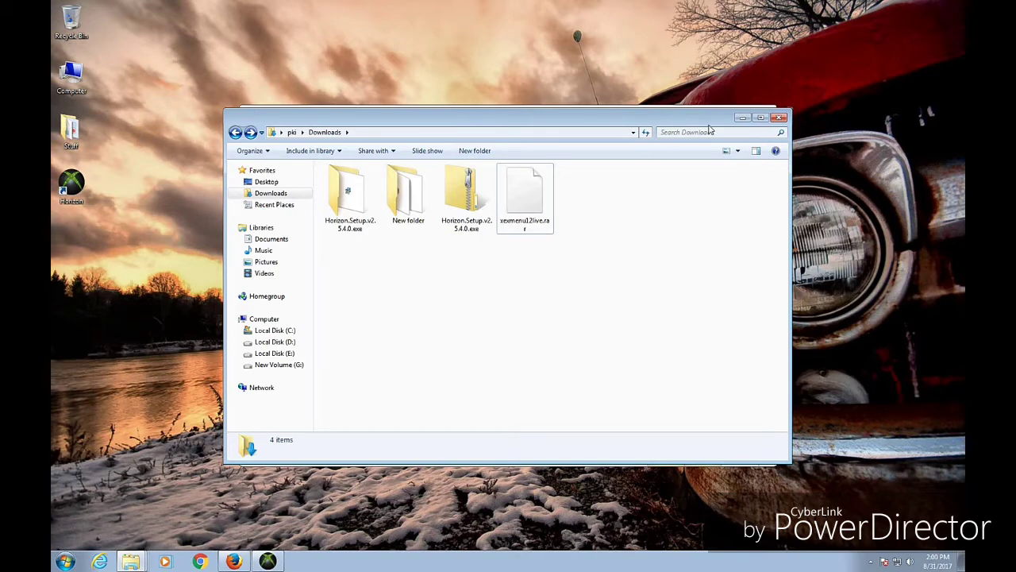
click(741, 118)
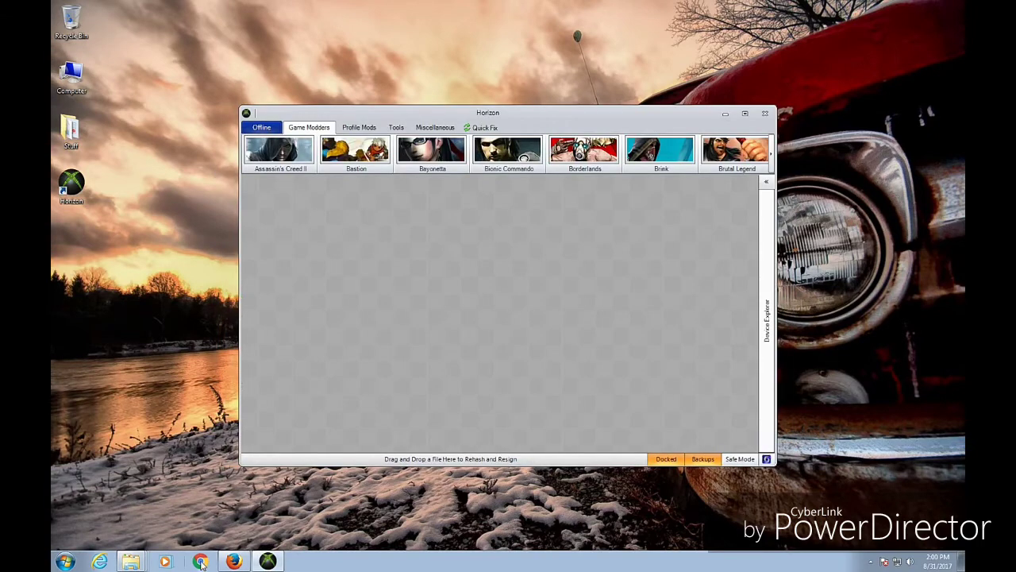
- Switch to Chrome in a maximized window and search Google for "winrar free download"
click(199, 561)
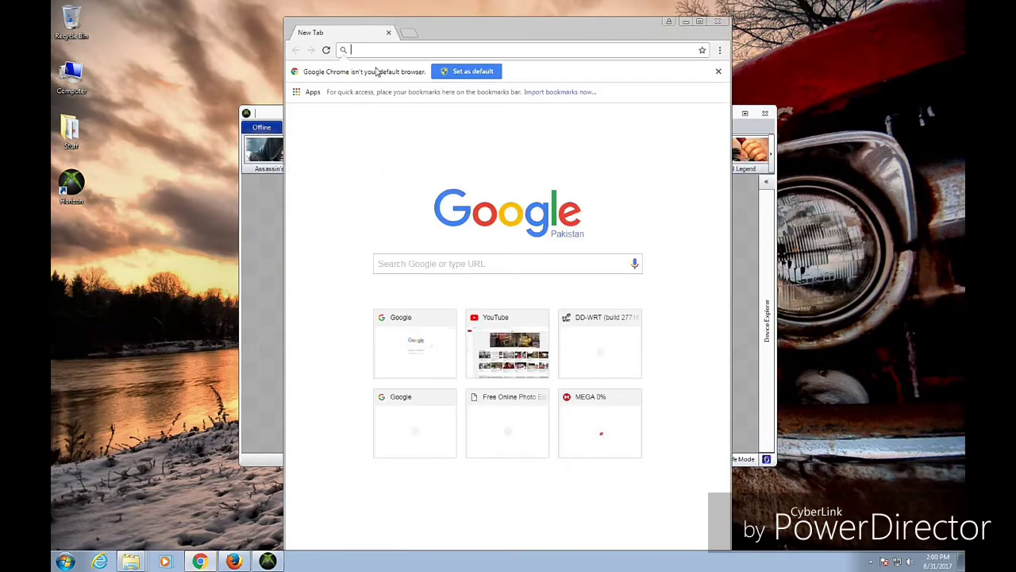
key(super+Up)
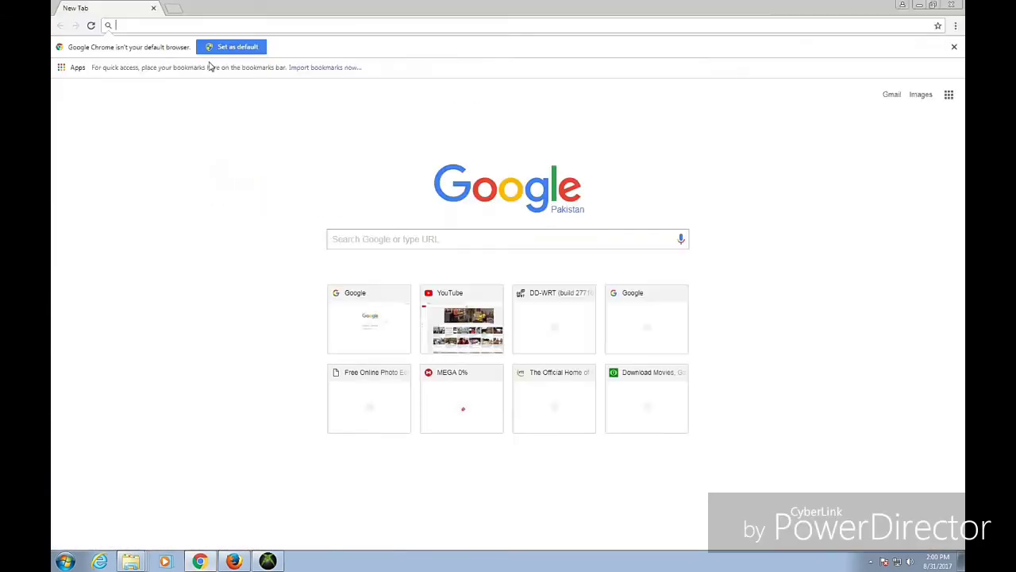
click(391, 230)
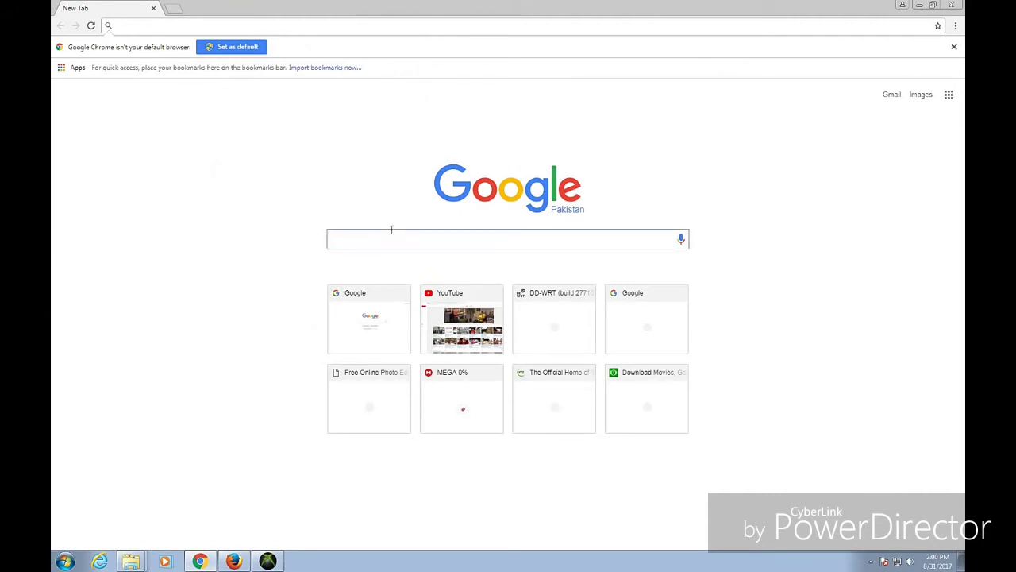
text(wi)
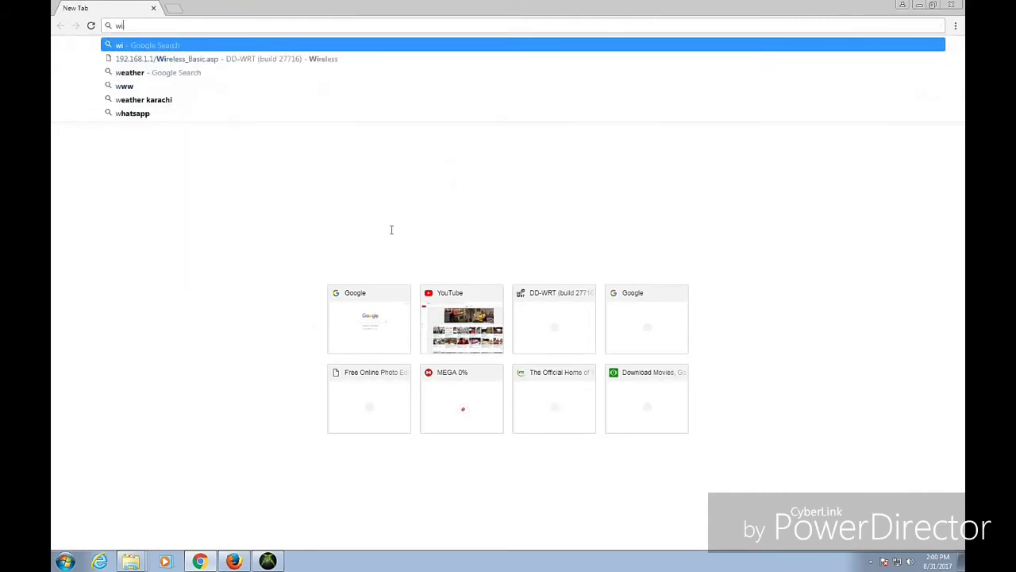
text(nrar)
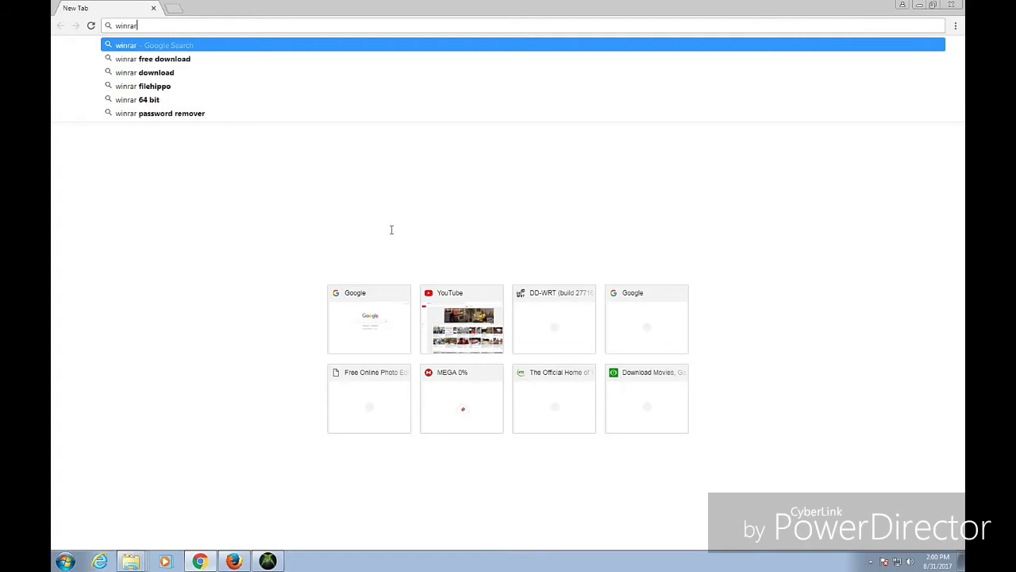
key(Down)
key(Return)
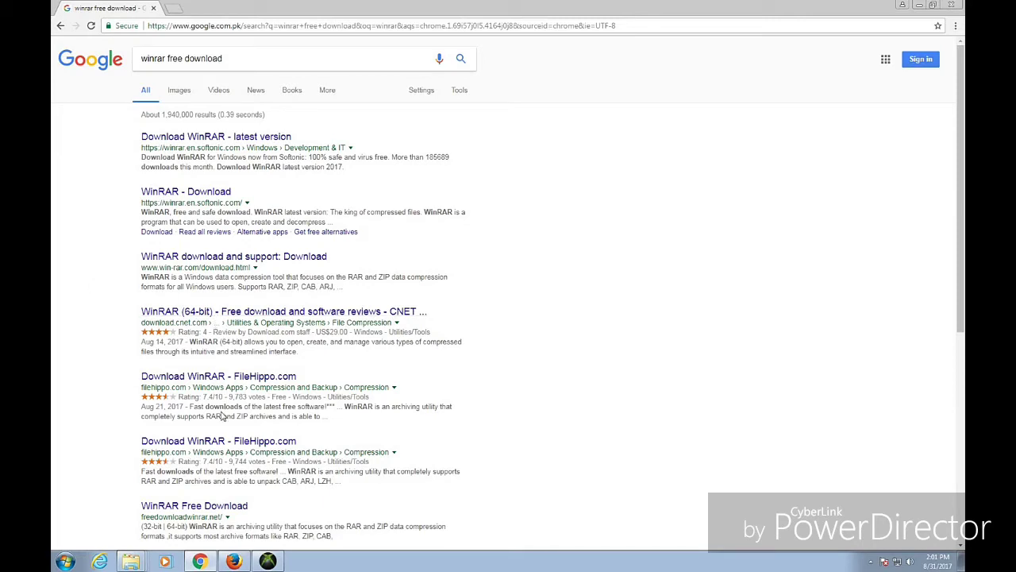
- Open the win-rar.com download result in a new tab and download the 32-bit WinRAR 5.50 installer
right_click(227, 256)
click(252, 263)
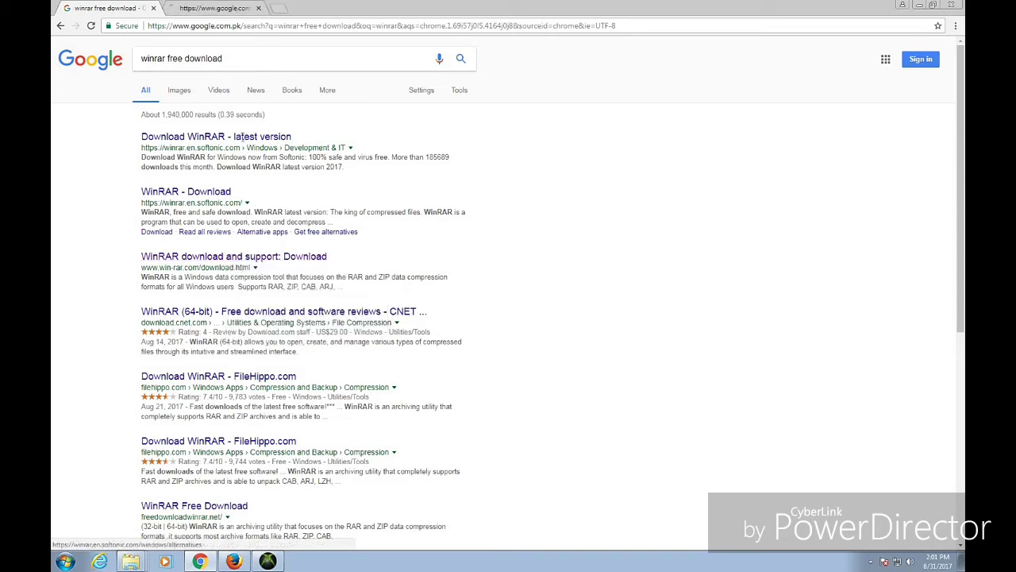
click(212, 7)
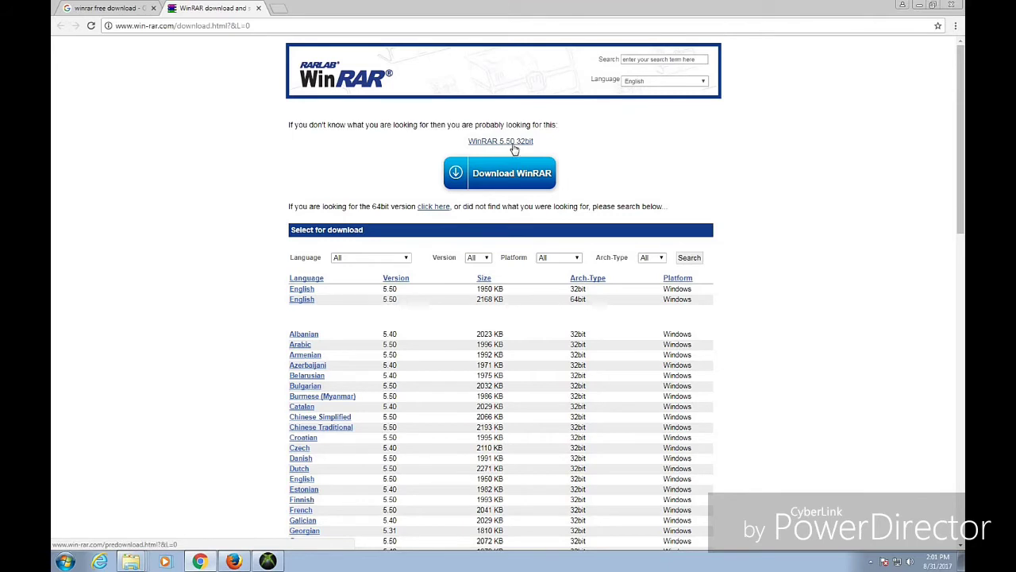
click(513, 176)
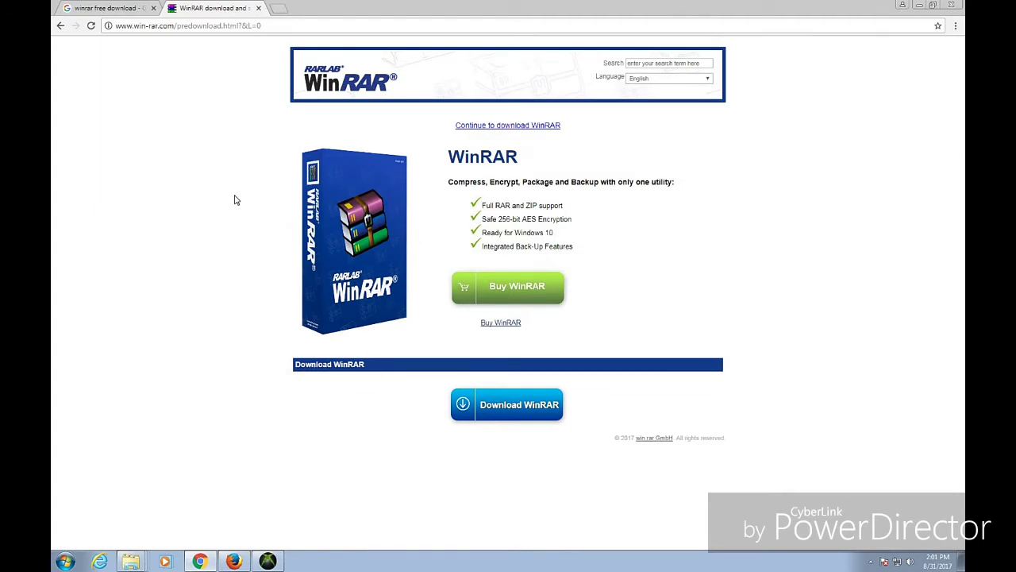
click(539, 405)
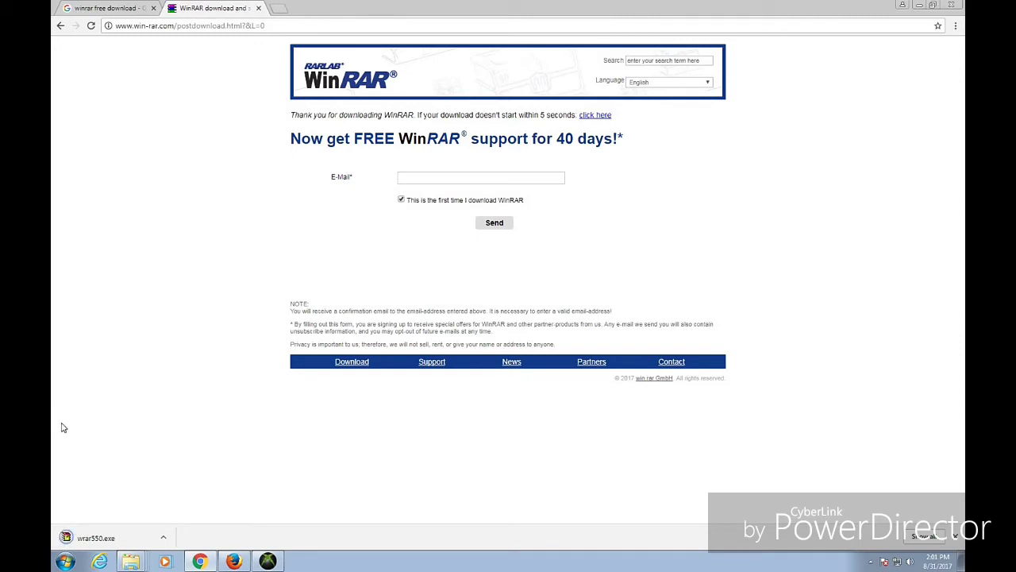
- Install WinRAR from wrar550.exe with the default folder and associations, and put away its shortcuts folder
click(96, 537)
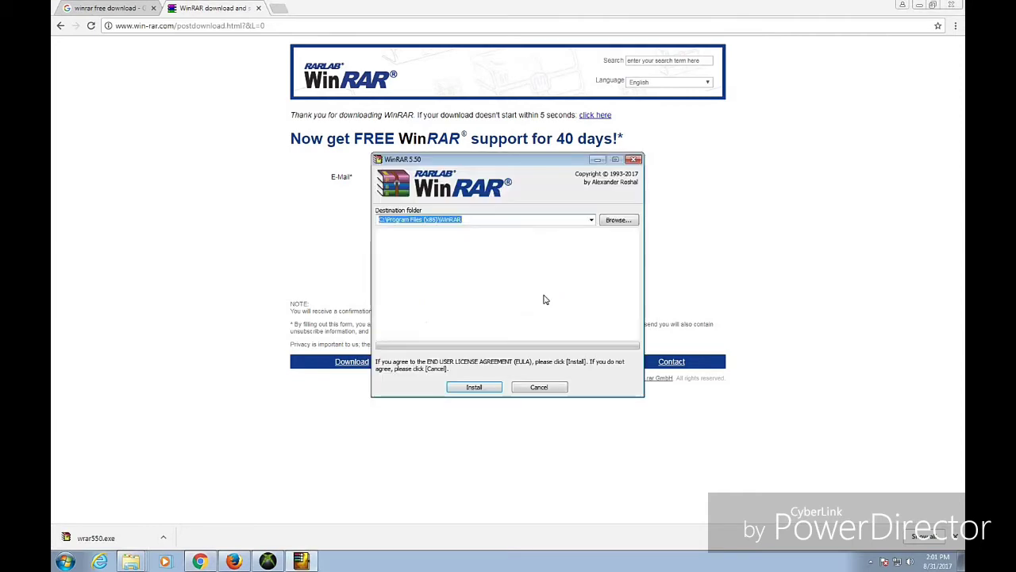
click(474, 386)
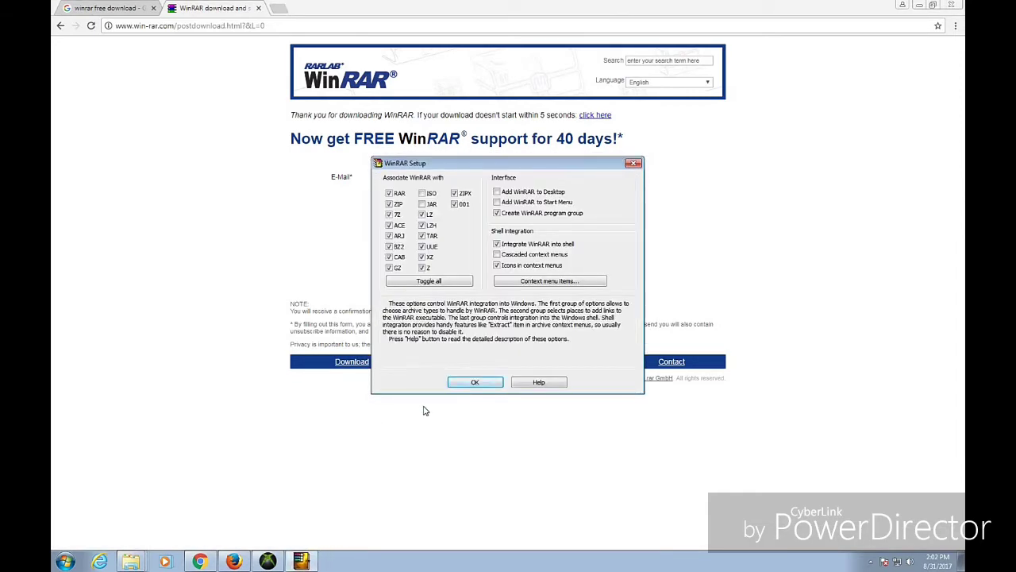
click(475, 383)
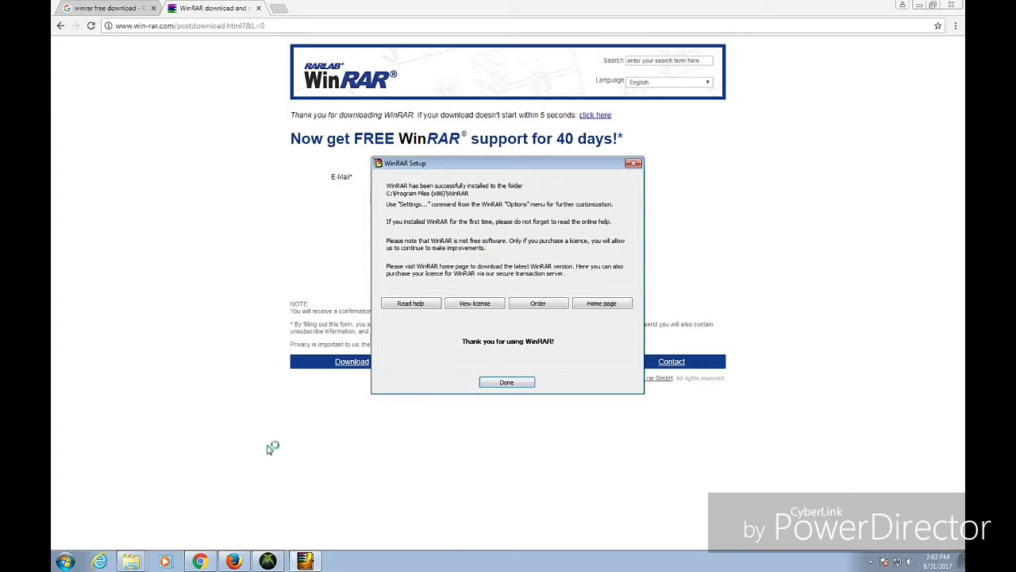
click(505, 381)
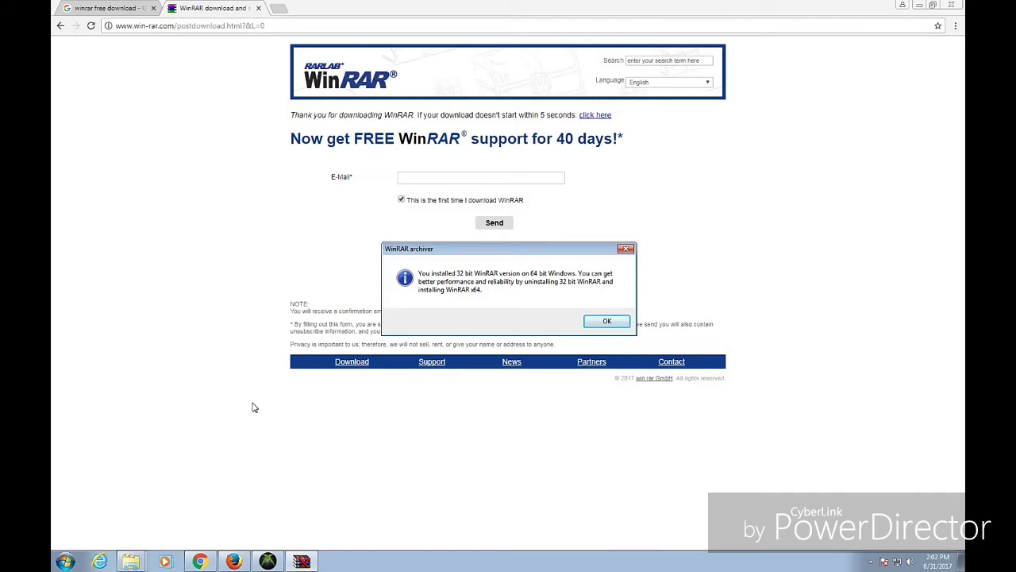
click(616, 326)
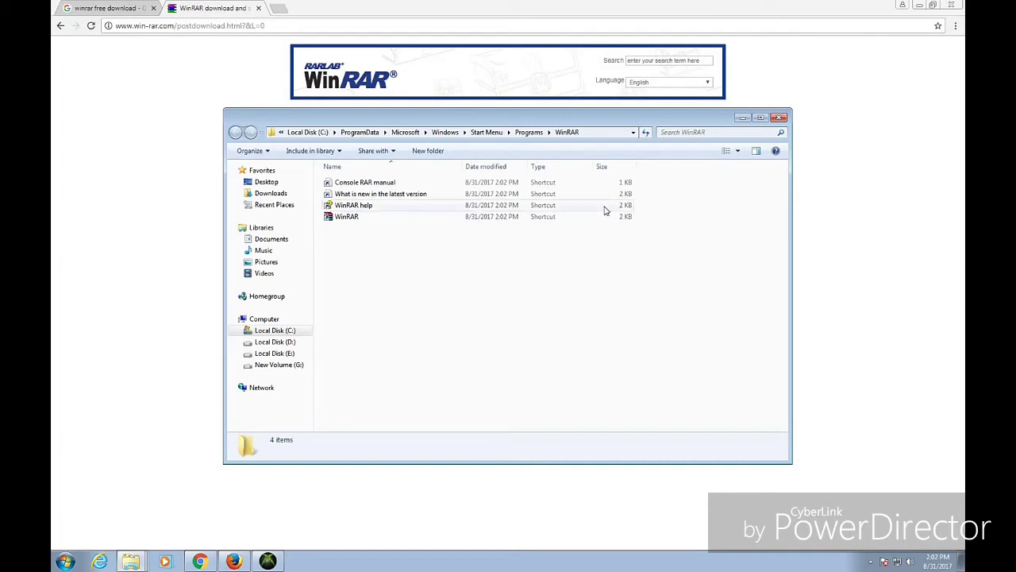
click(742, 119)
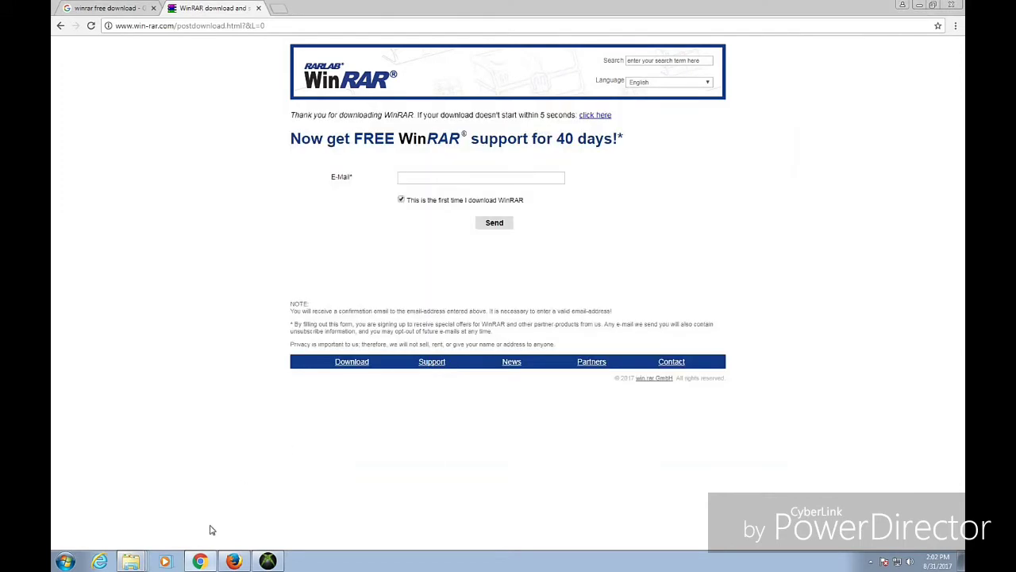
- Open xexmenu12live.rar from Downloads in WinRAR and select the file inside C0DE9999\00080000
right_click(133, 563)
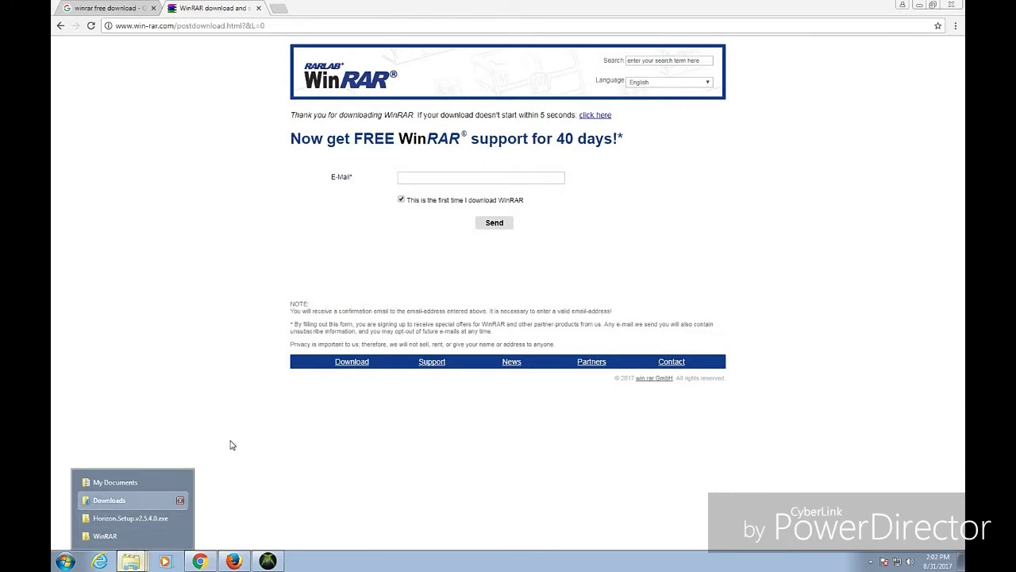
click(119, 501)
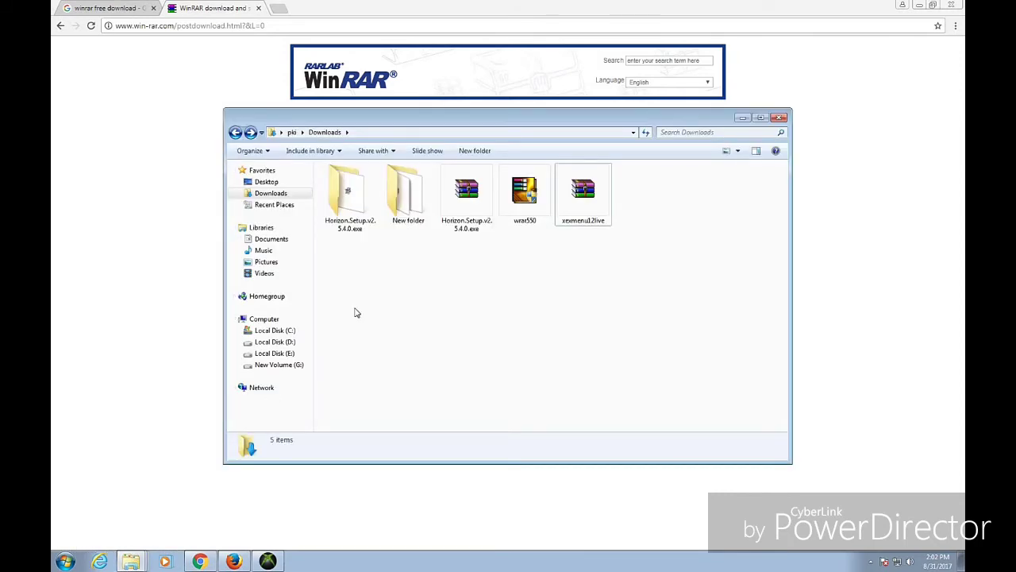
double_click(584, 204)
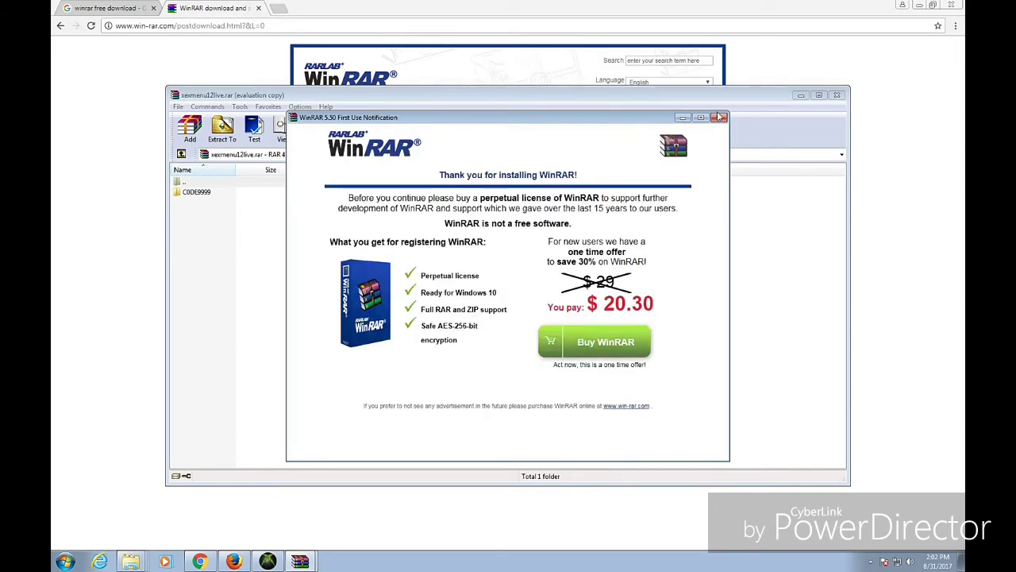
click(720, 117)
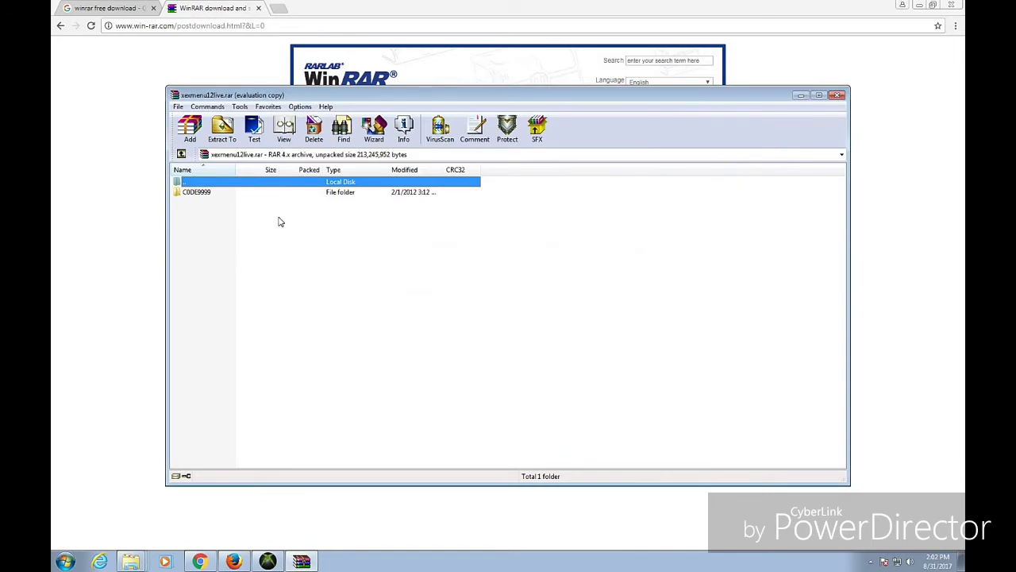
double_click(266, 194)
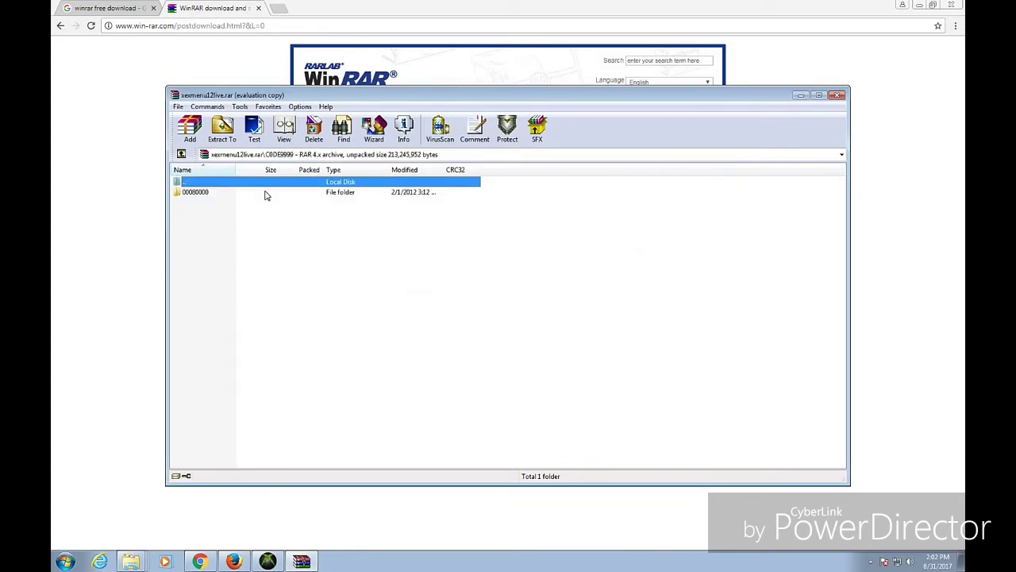
double_click(266, 193)
click(289, 195)
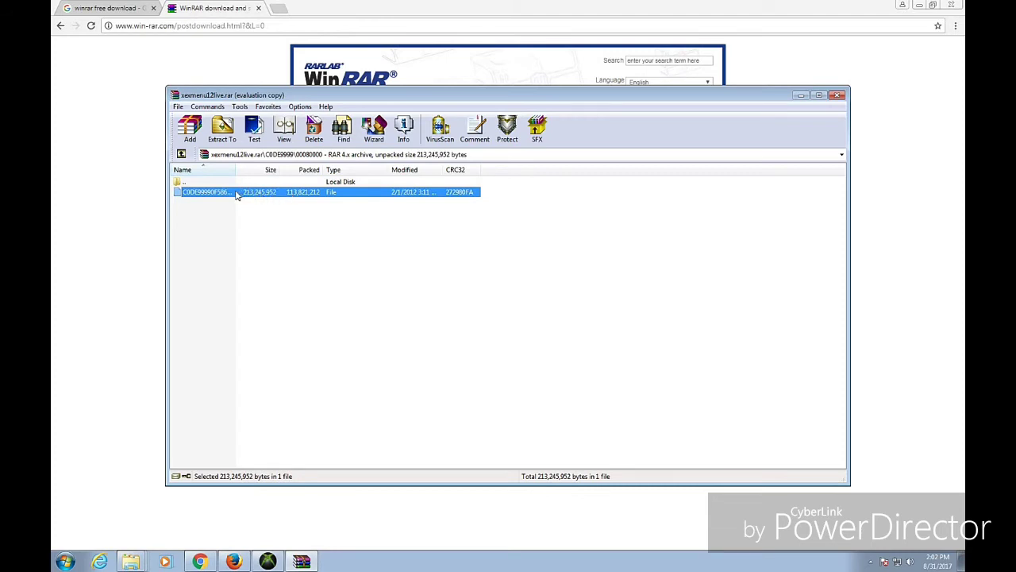
double_click(276, 195)
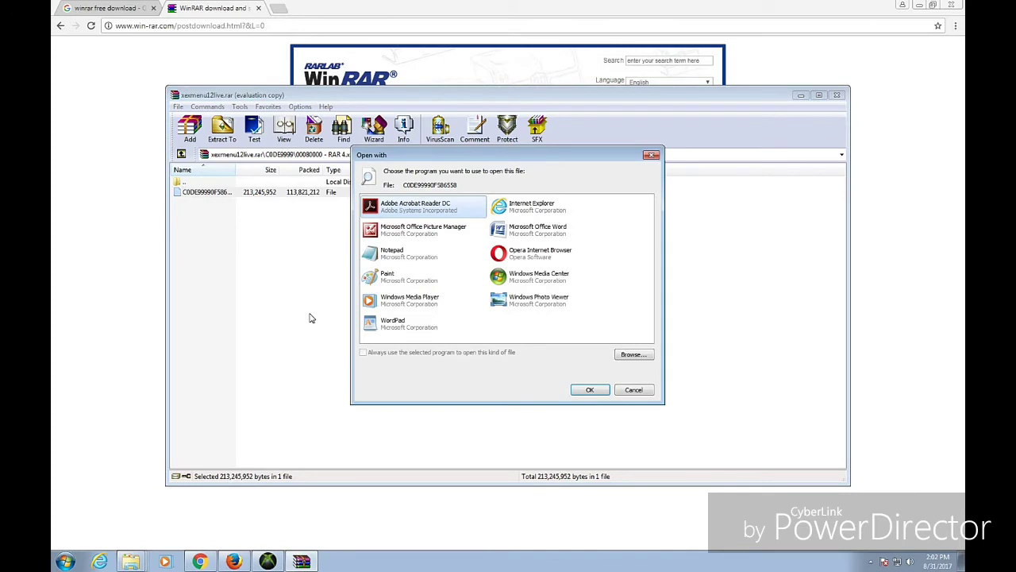
click(631, 390)
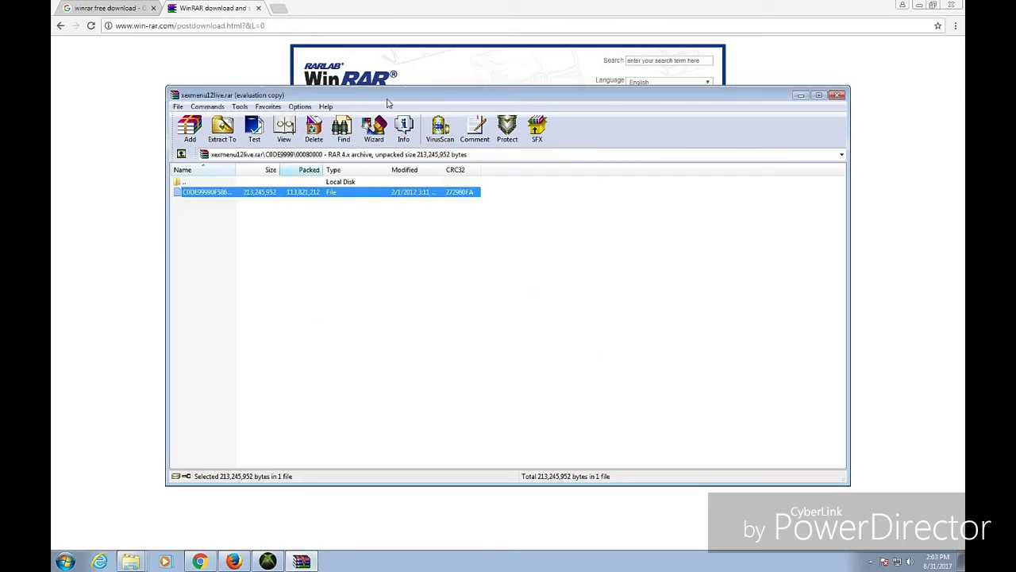
- Minimize the archive, folder and browser windows to clear the desktop
click(800, 96)
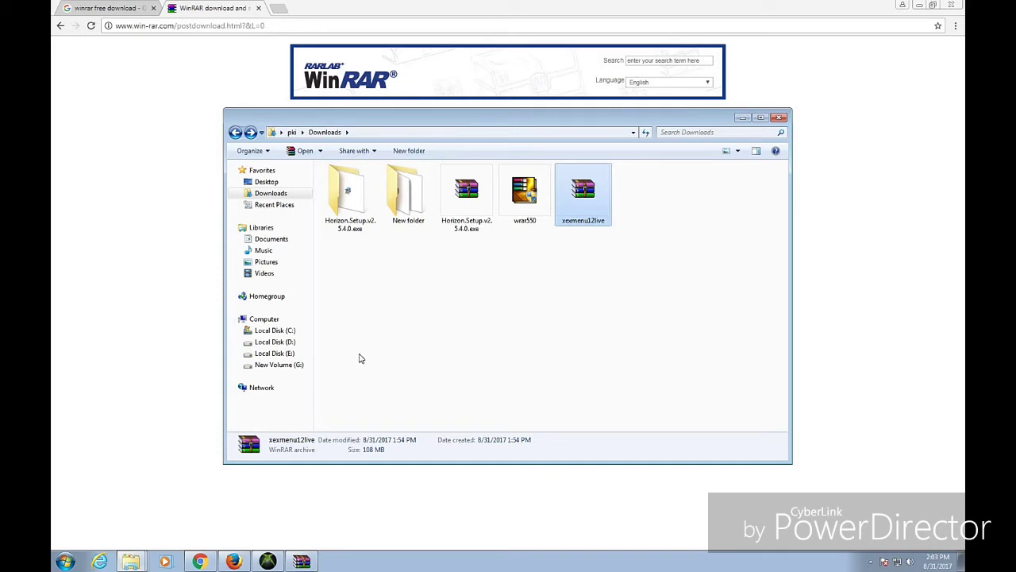
right_click(132, 563)
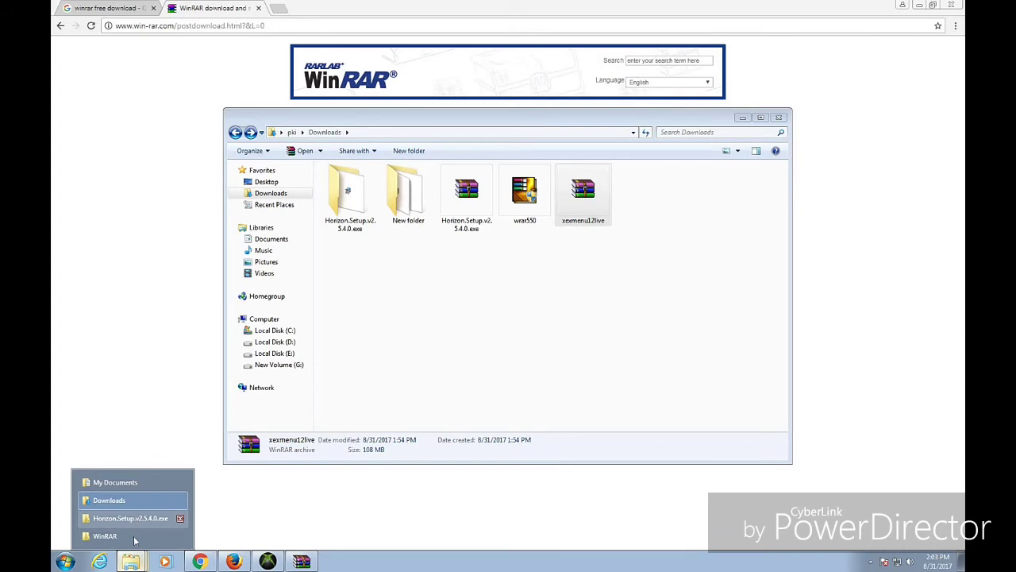
click(137, 536)
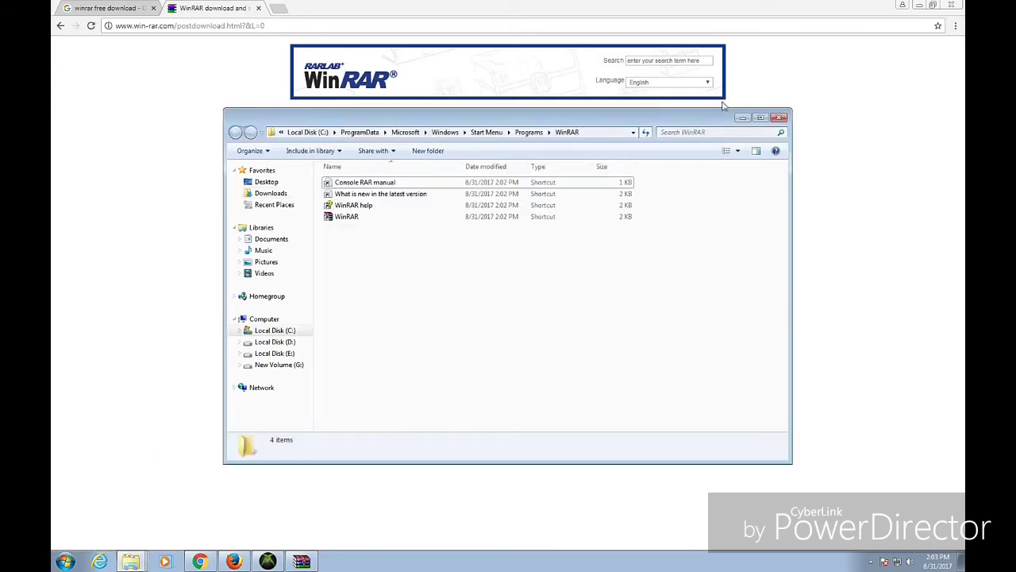
key(alt+Left)
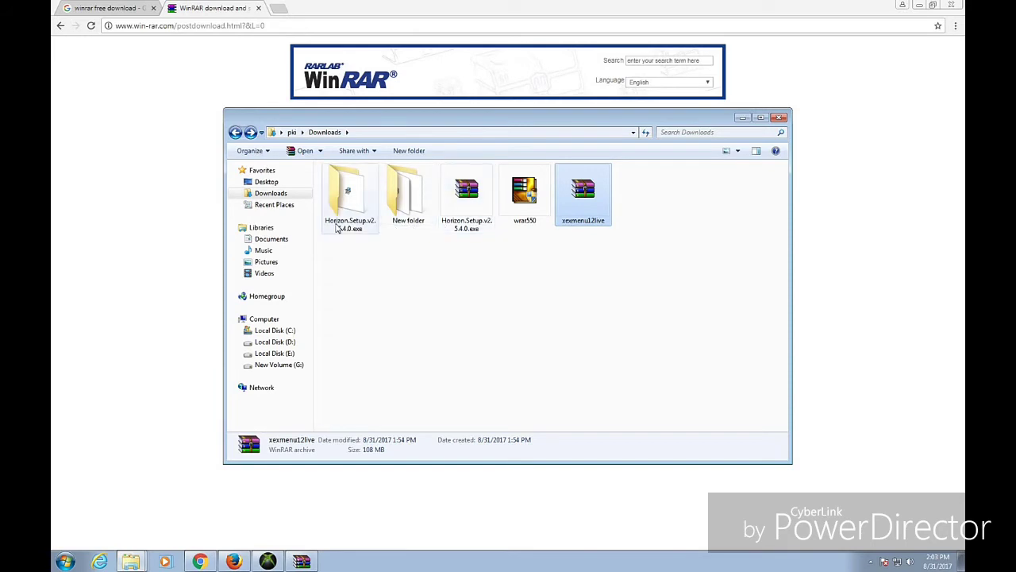
click(743, 118)
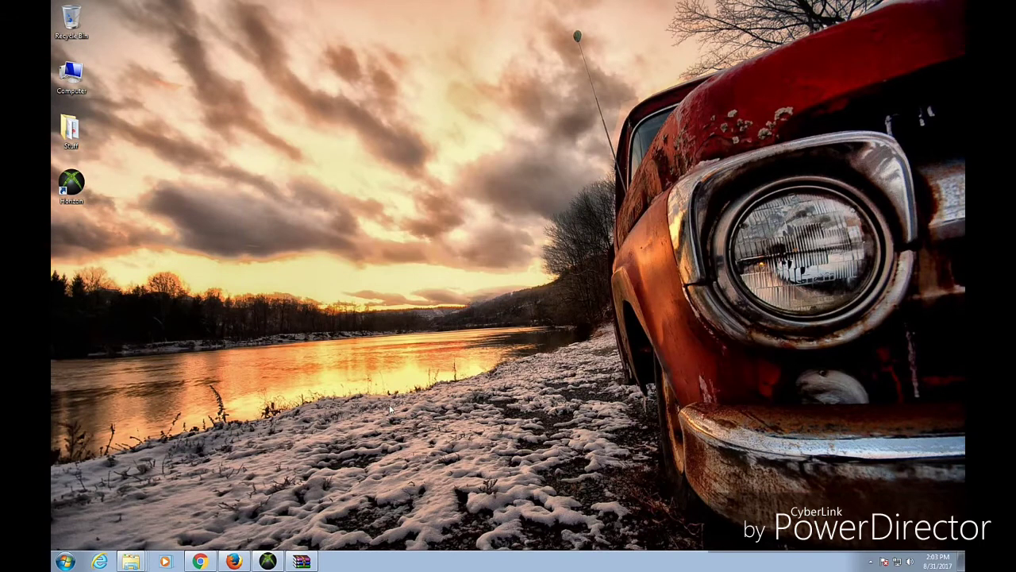
- Extract the selected file from the 00080000 folder of xexmenu12live.rar to the Desktop and minimize WinRAR
click(301, 561)
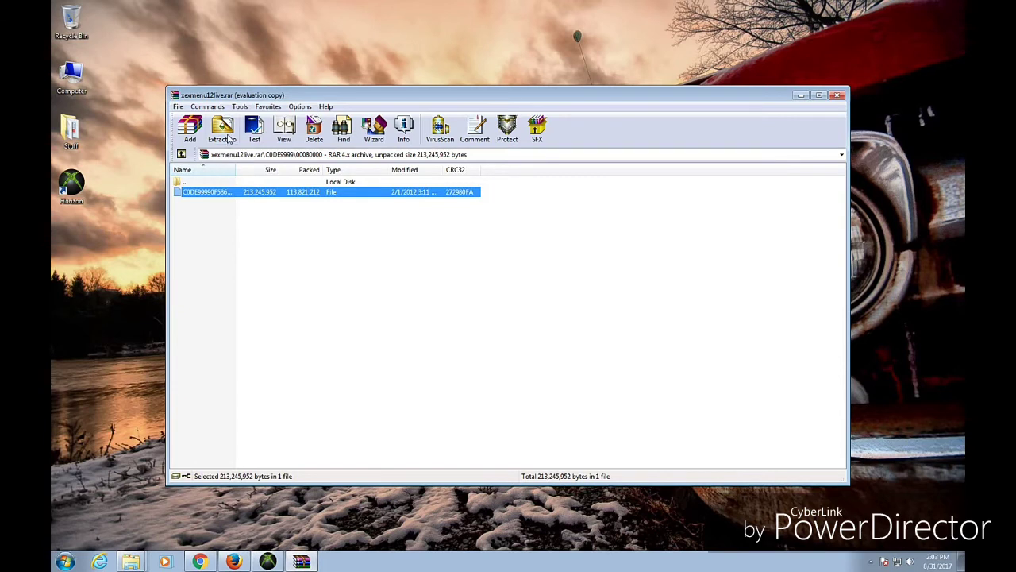
click(227, 137)
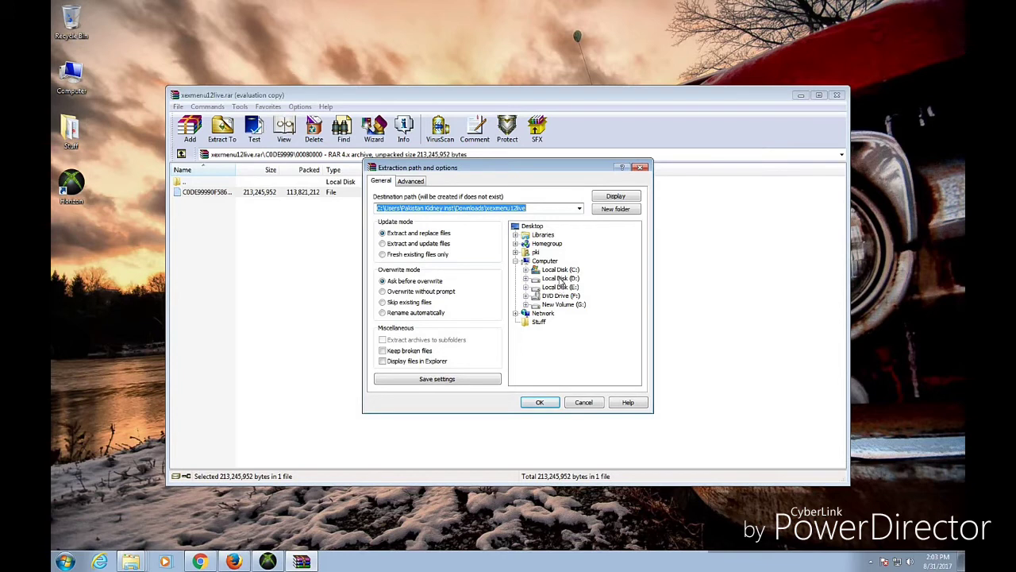
click(532, 227)
click(542, 402)
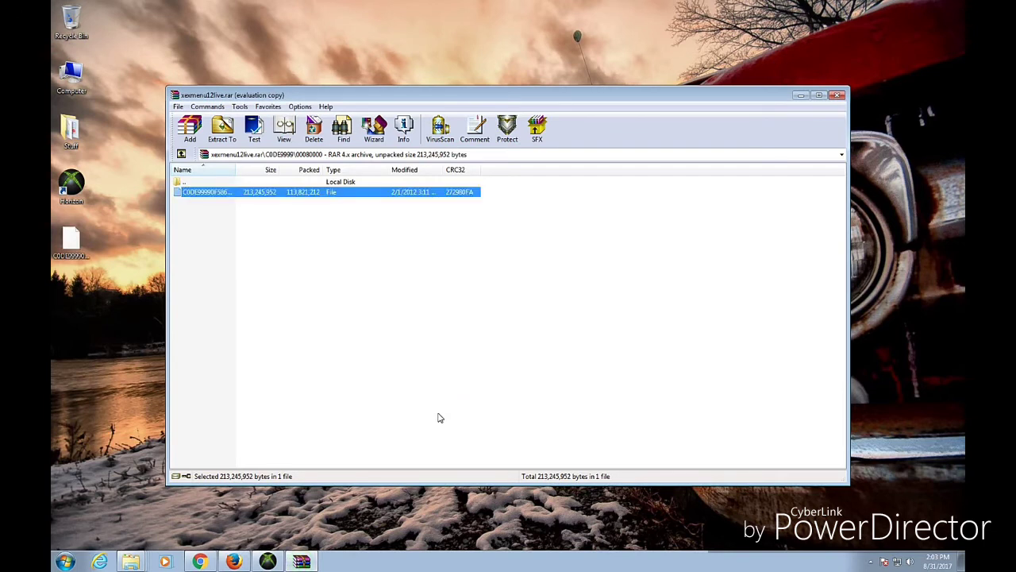
click(800, 97)
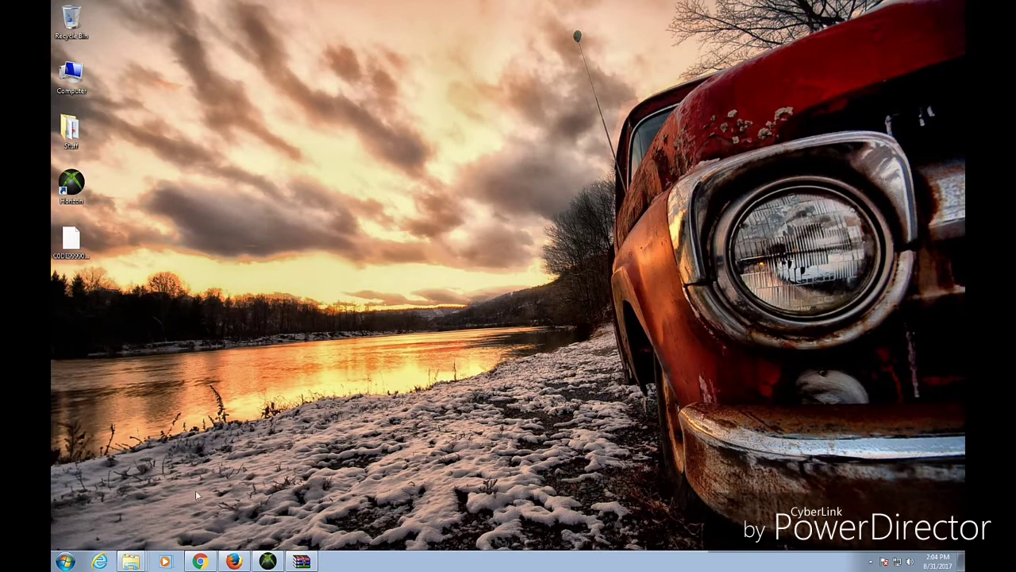
- Switch to Horizon and maximize its window
click(270, 562)
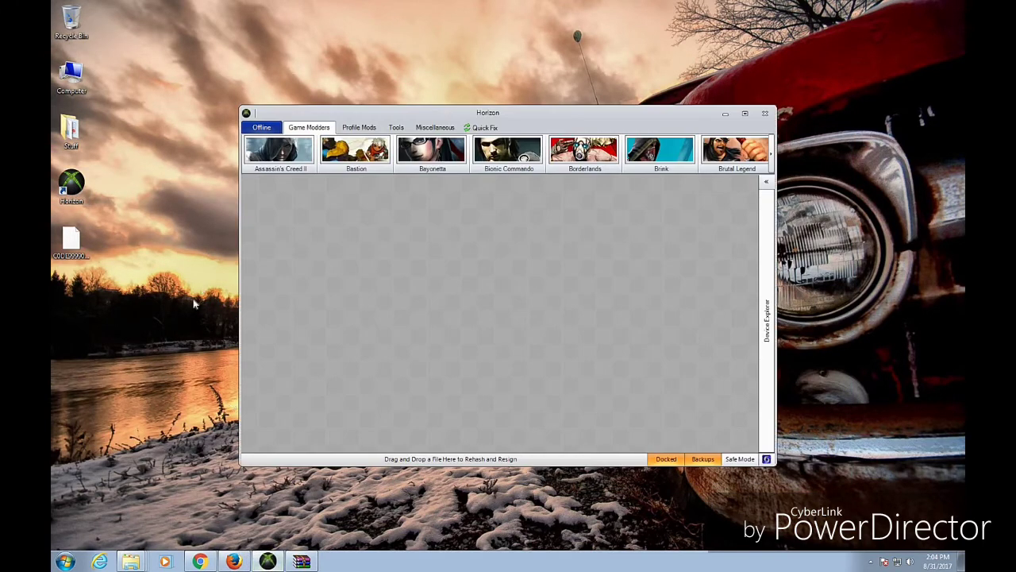
click(744, 112)
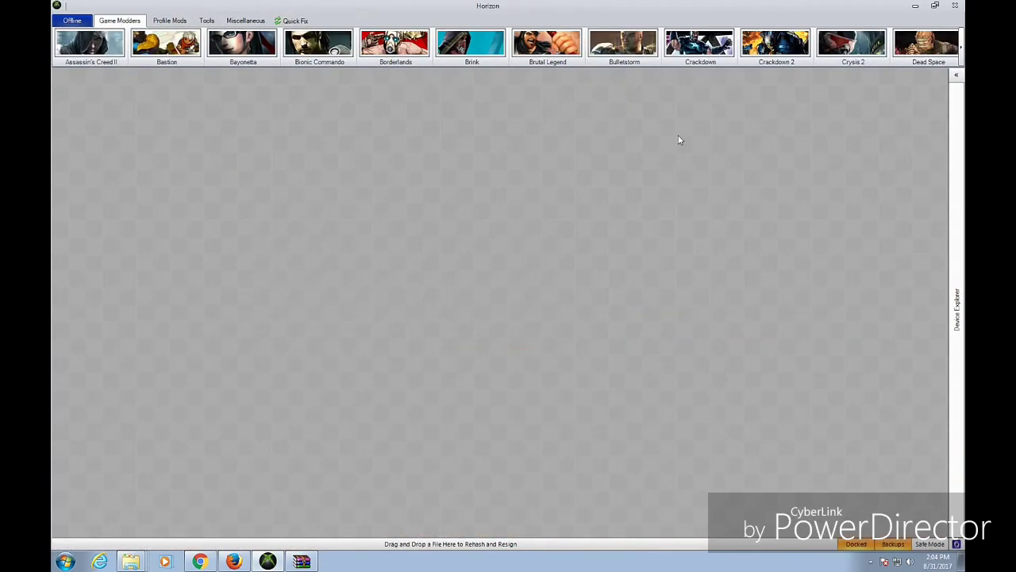
- Restore Horizon to a smaller window and look through its Game Modders, Profile Mods, Tools, Miscellaneous and Quick Fix options
click(935, 5)
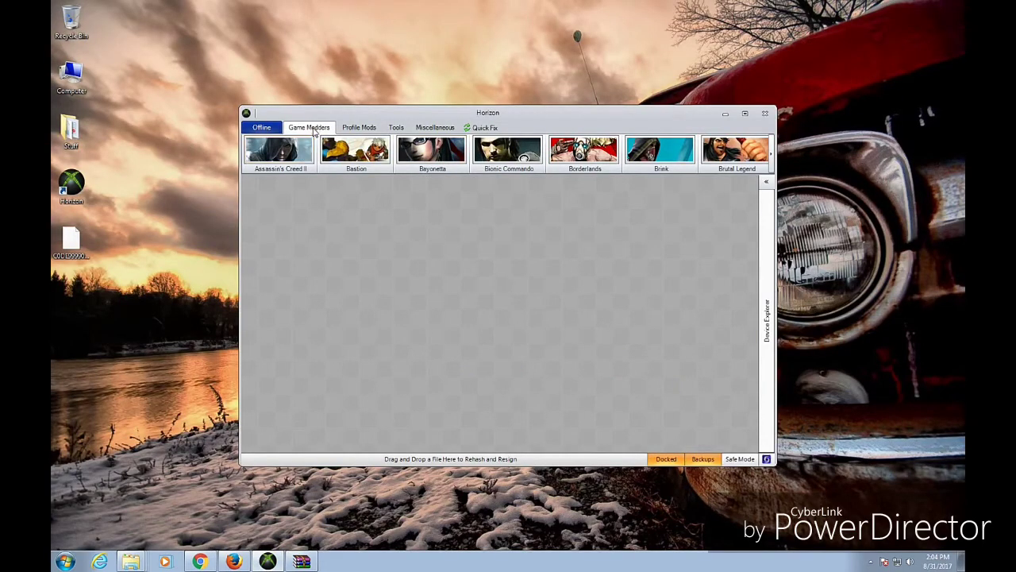
click(269, 129)
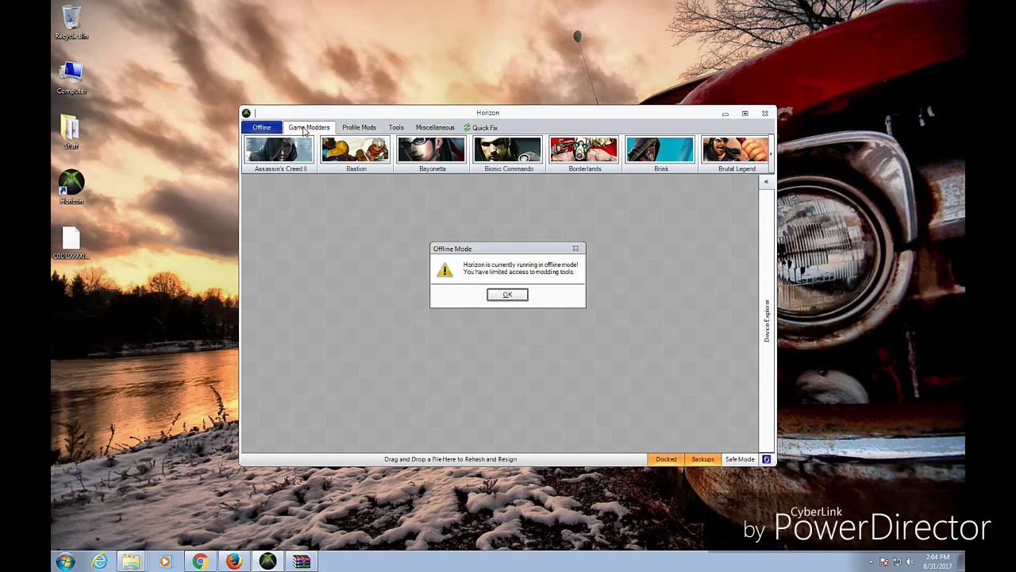
click(508, 296)
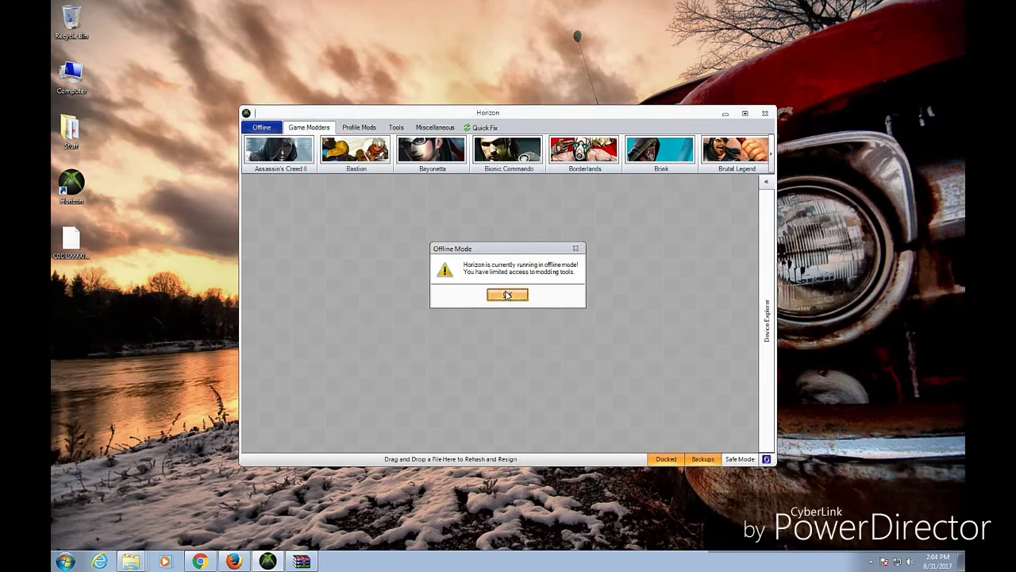
click(349, 133)
click(394, 130)
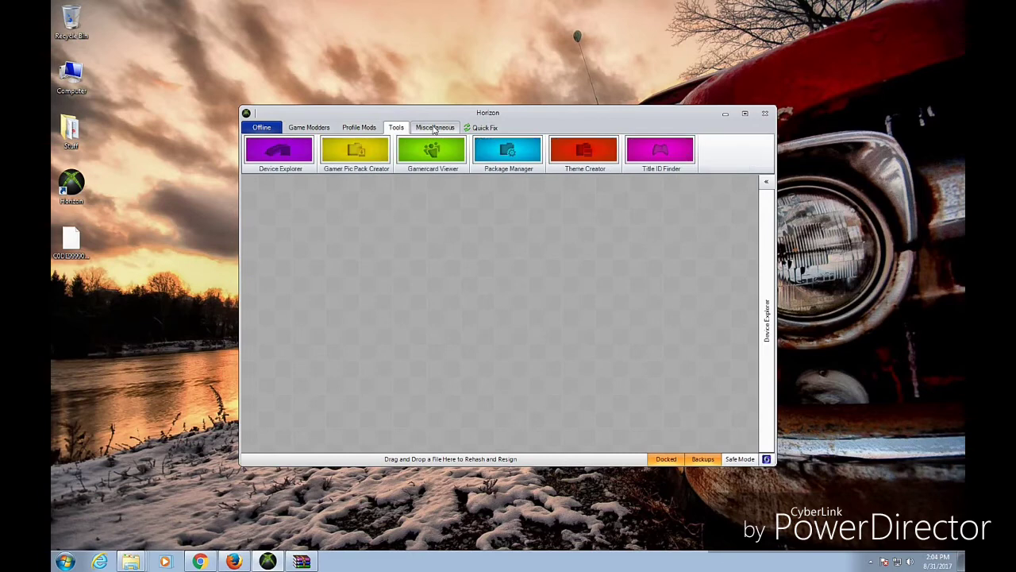
click(441, 131)
click(481, 129)
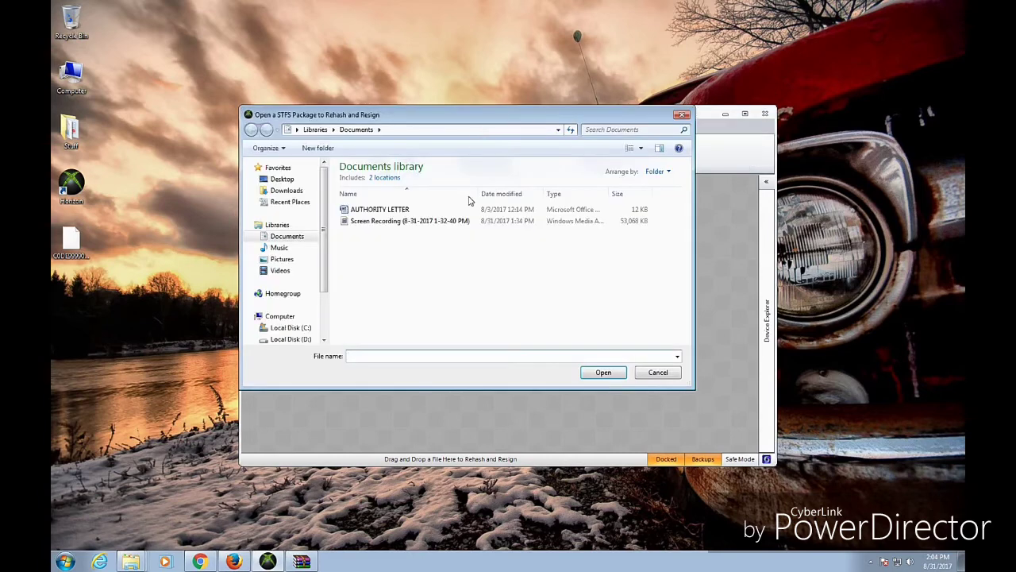
click(658, 372)
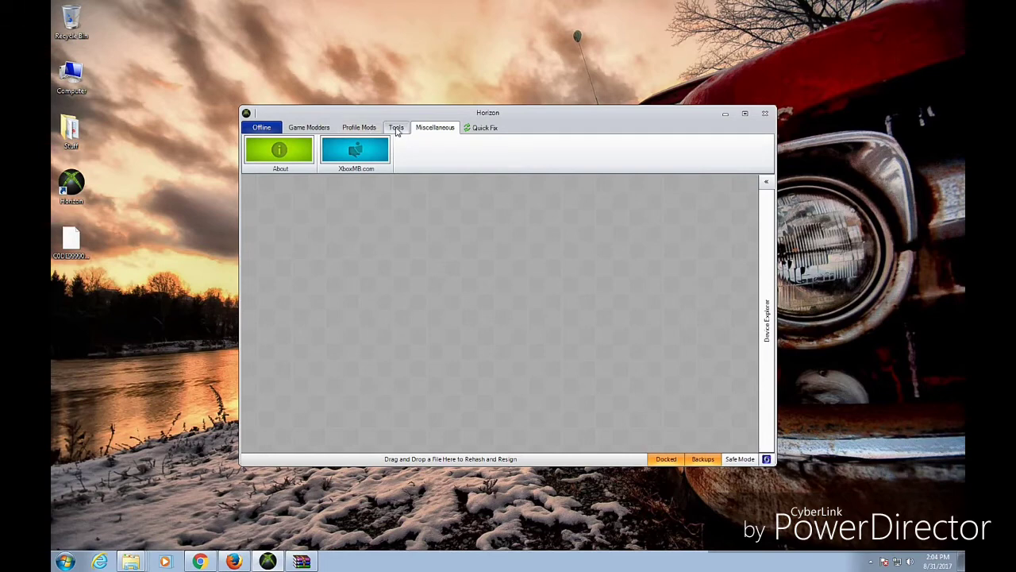
click(396, 128)
click(350, 128)
click(326, 130)
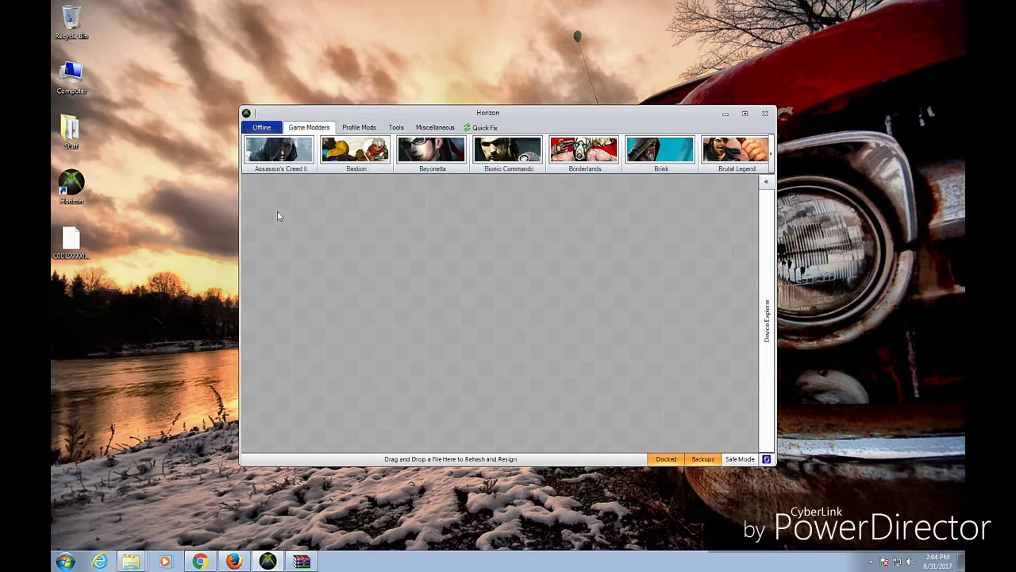
click(352, 127)
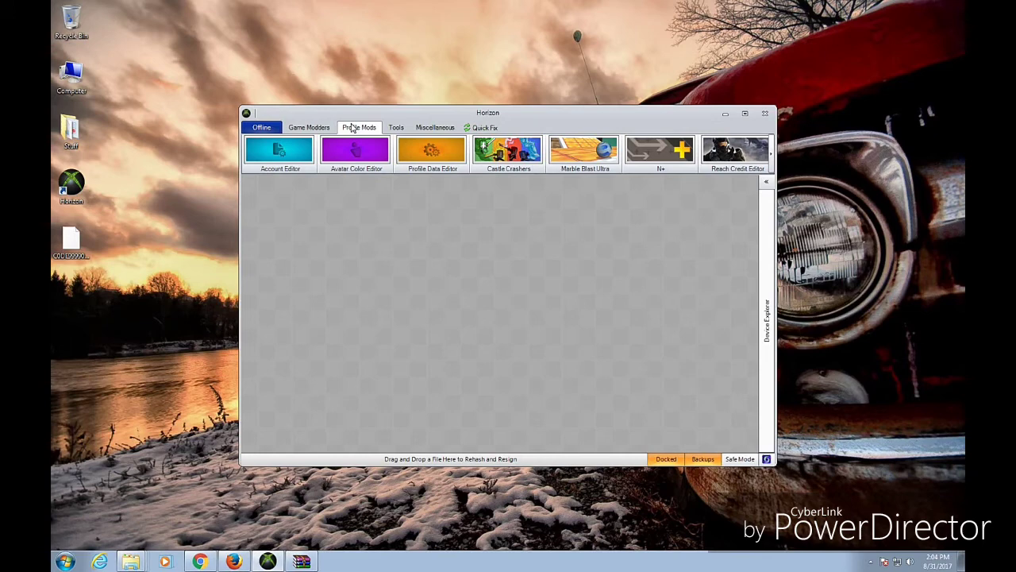
- Show the Device Explorer, load the C0DE99990F586558 package from the desktop, check its save-to-device targets, and close Horizon
click(390, 128)
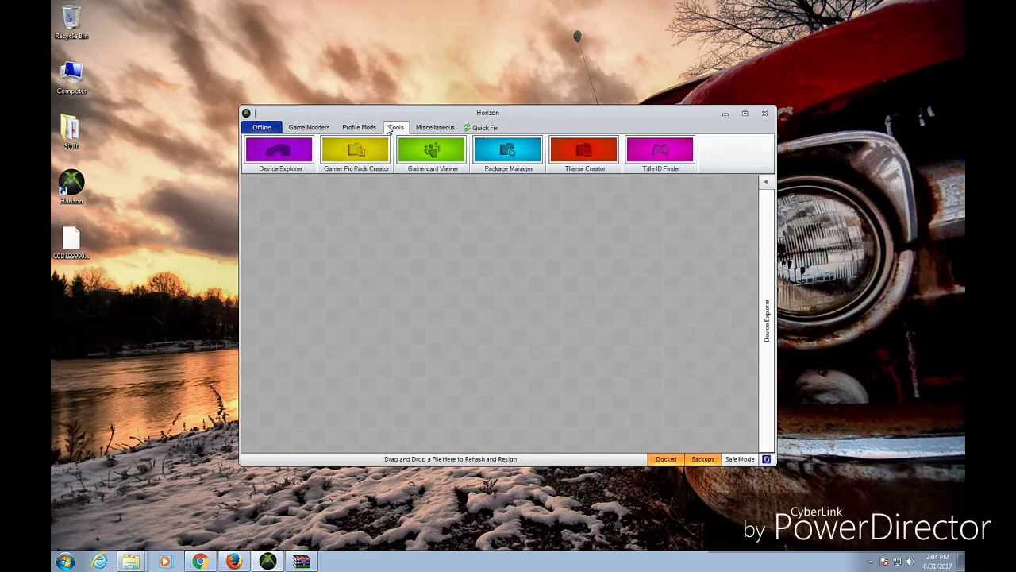
click(289, 150)
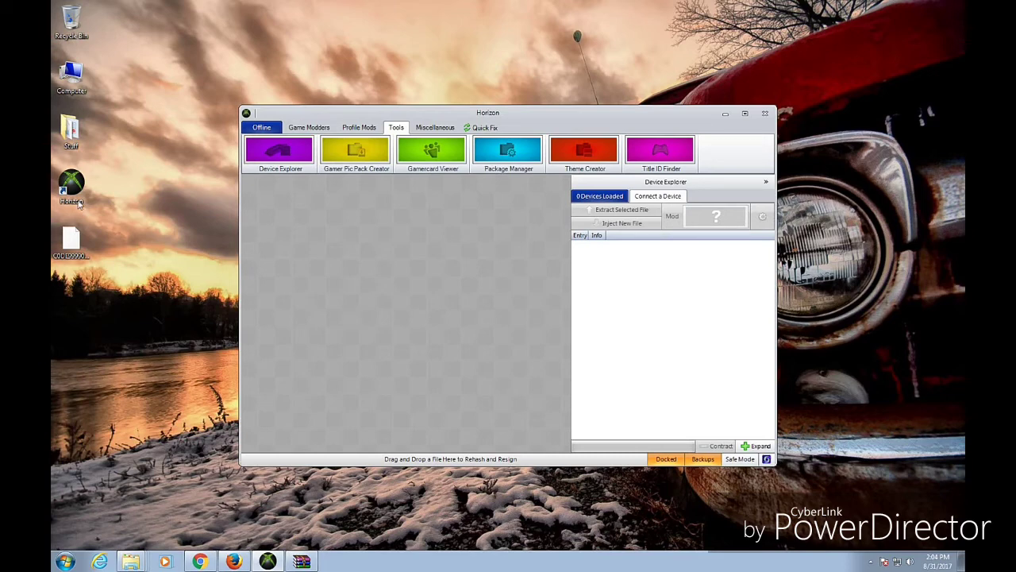
drag(76, 248, 376, 291)
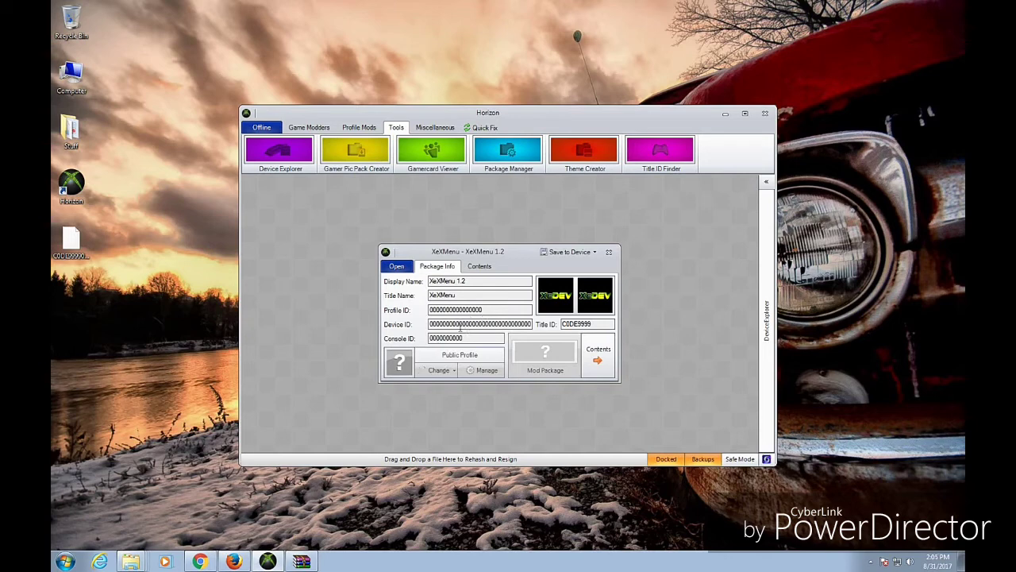
click(580, 255)
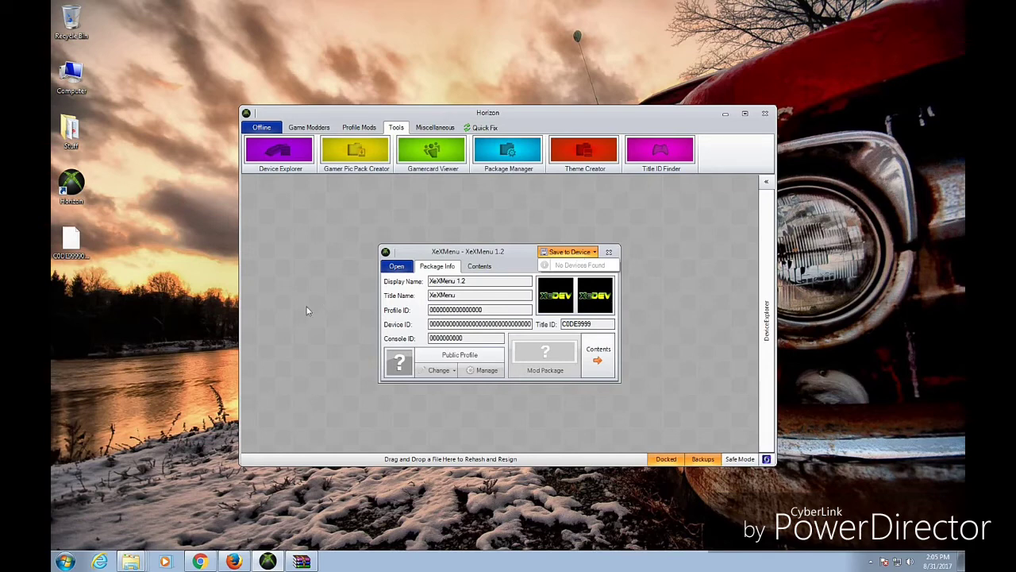
click(609, 253)
click(766, 114)
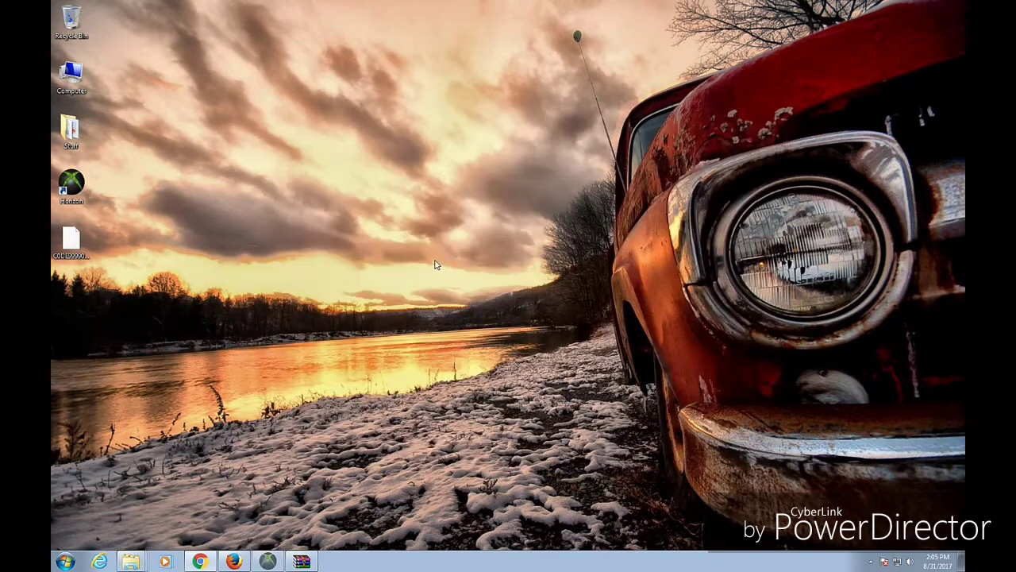
- Copy the C0DE99990F586558 file from the desktop to the root of New Volume (G:)
right_click(70, 247)
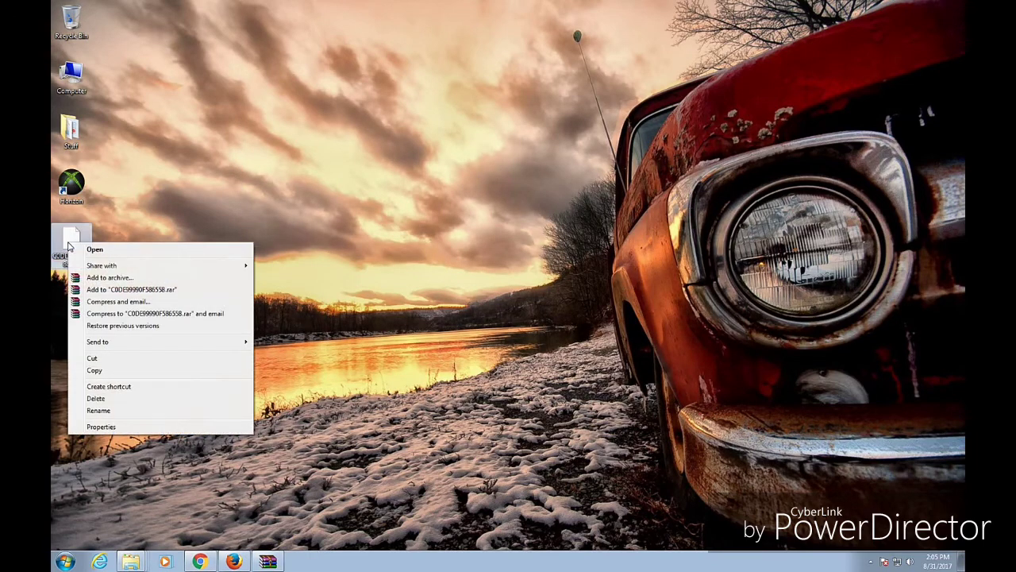
click(133, 372)
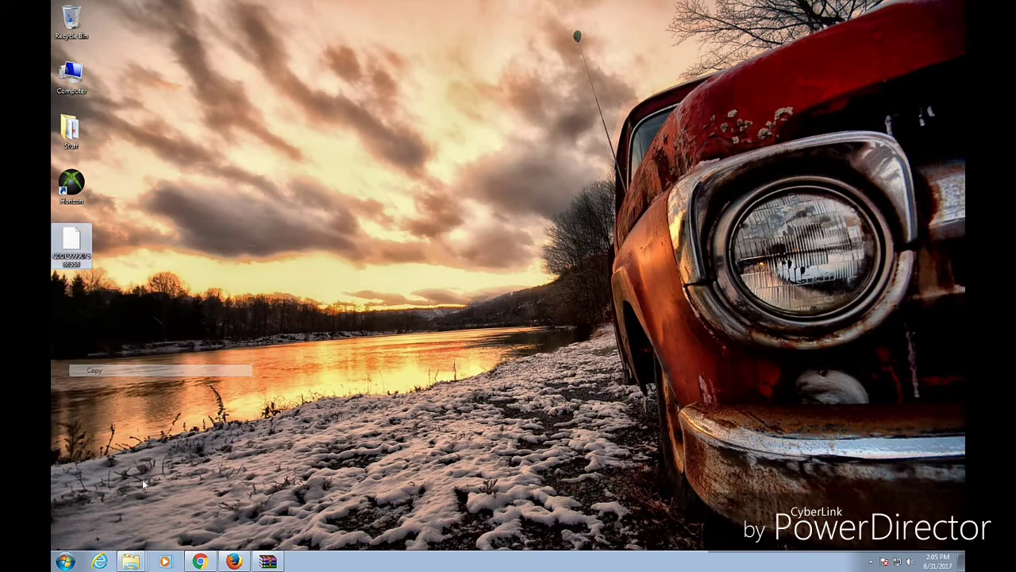
right_click(131, 561)
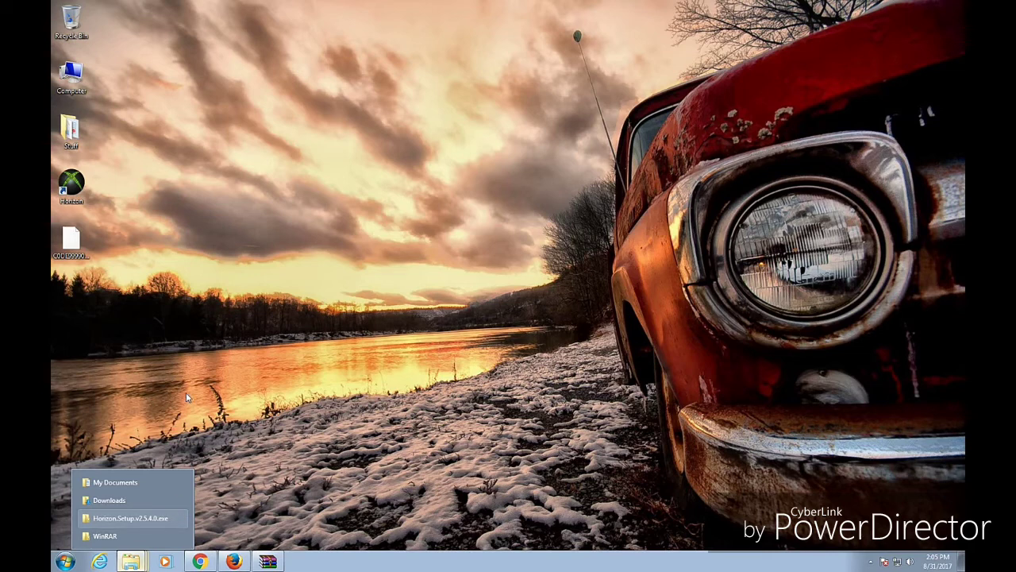
double_click(71, 73)
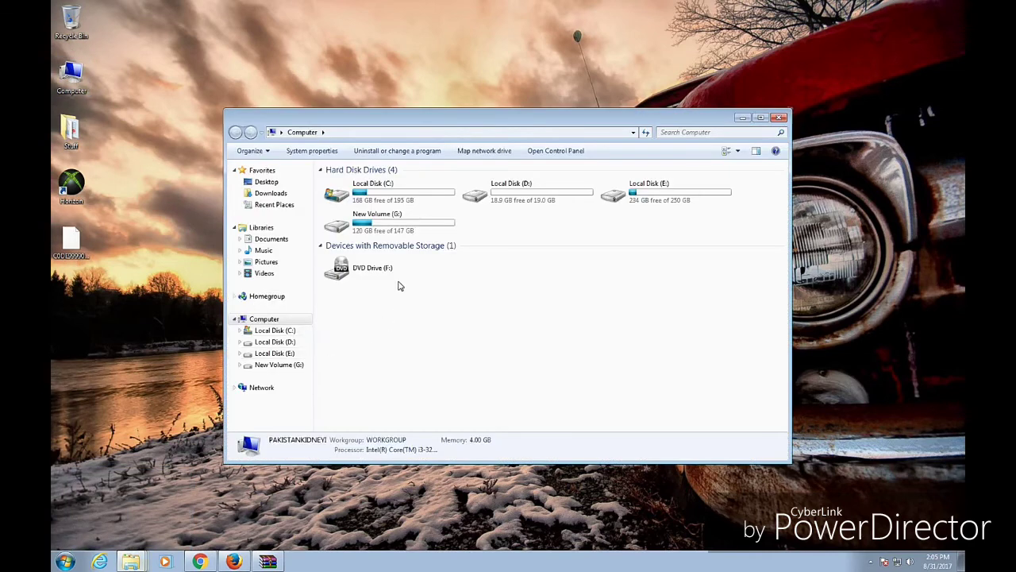
double_click(379, 217)
right_click(357, 239)
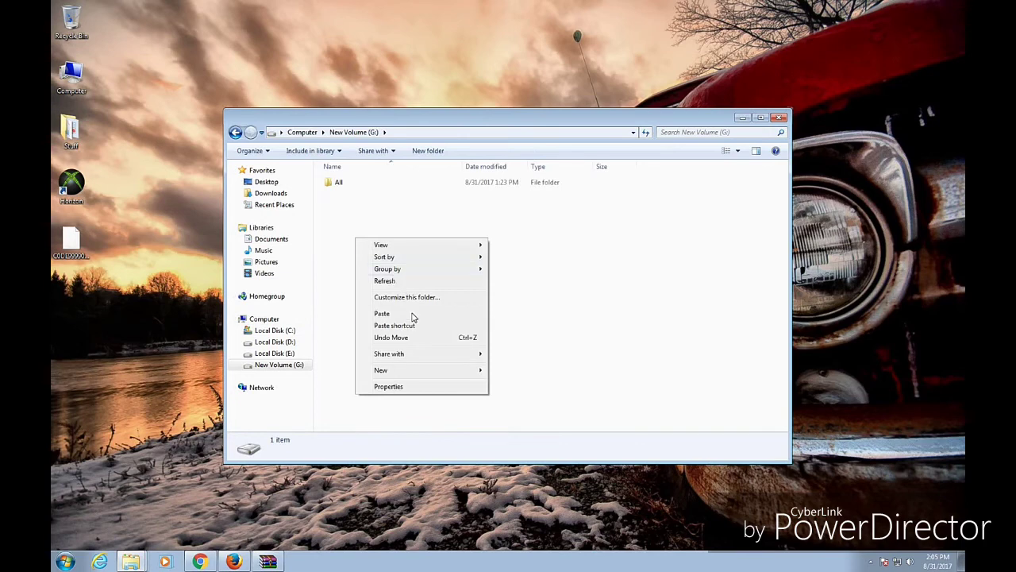
click(415, 313)
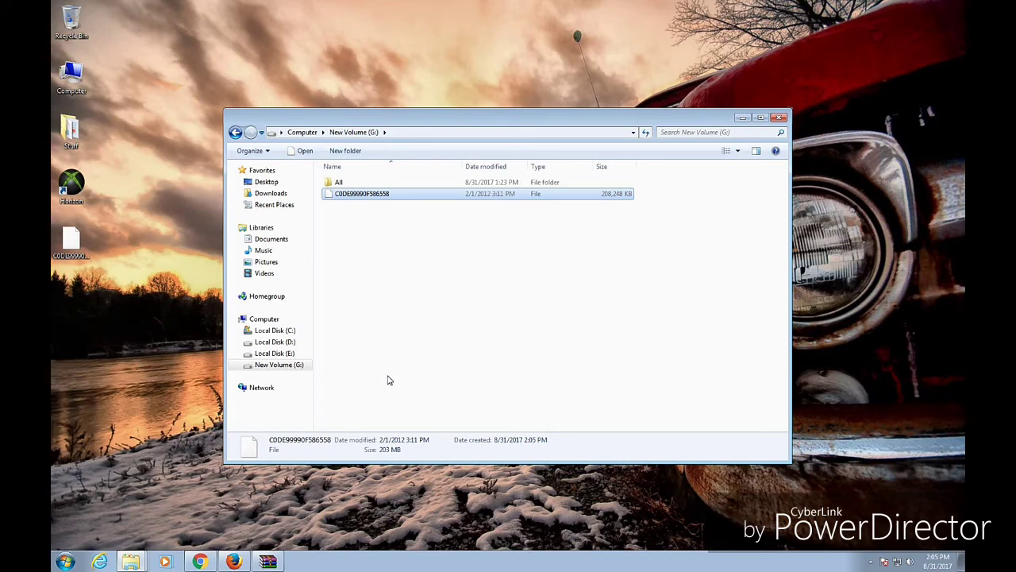
- Close the drive's folder window and safely eject the USB 2.0 SATA Bridge
click(779, 118)
click(870, 566)
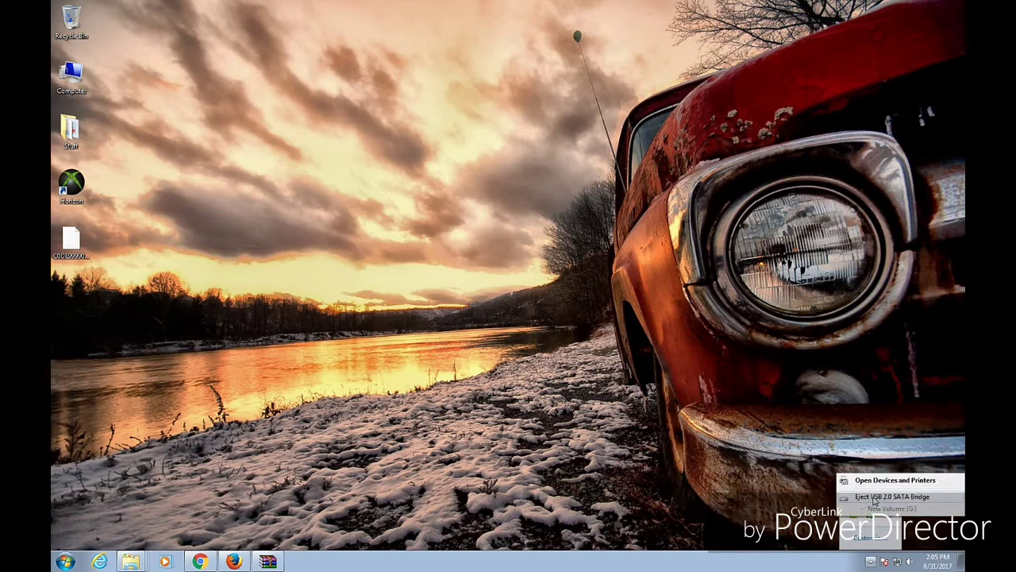
click(874, 497)
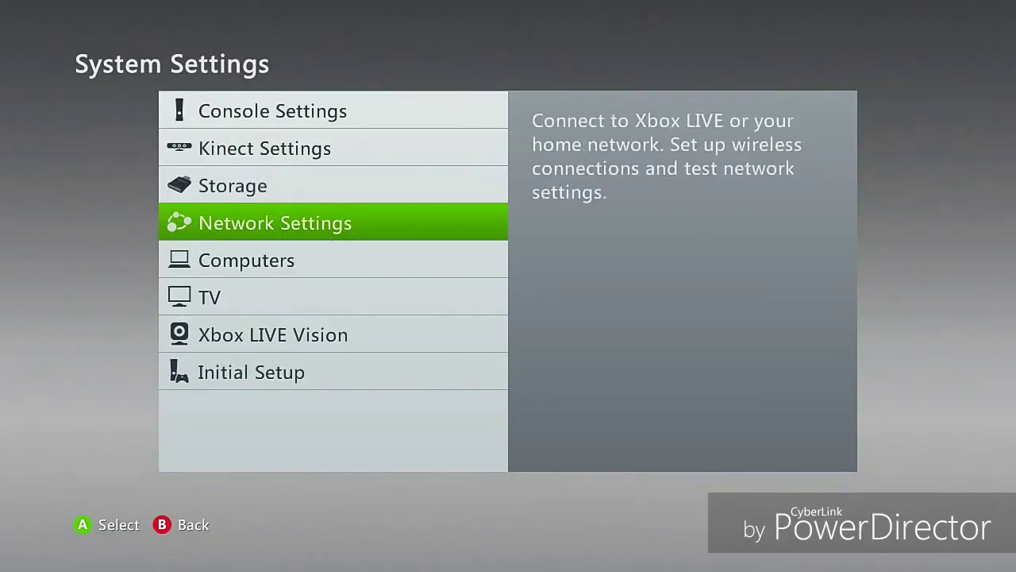
- Switch to the Xbox 360 System Settings and open the Memory Unit among the storage devices
key(Up)
key(Up)
key(Down)
key(Return)
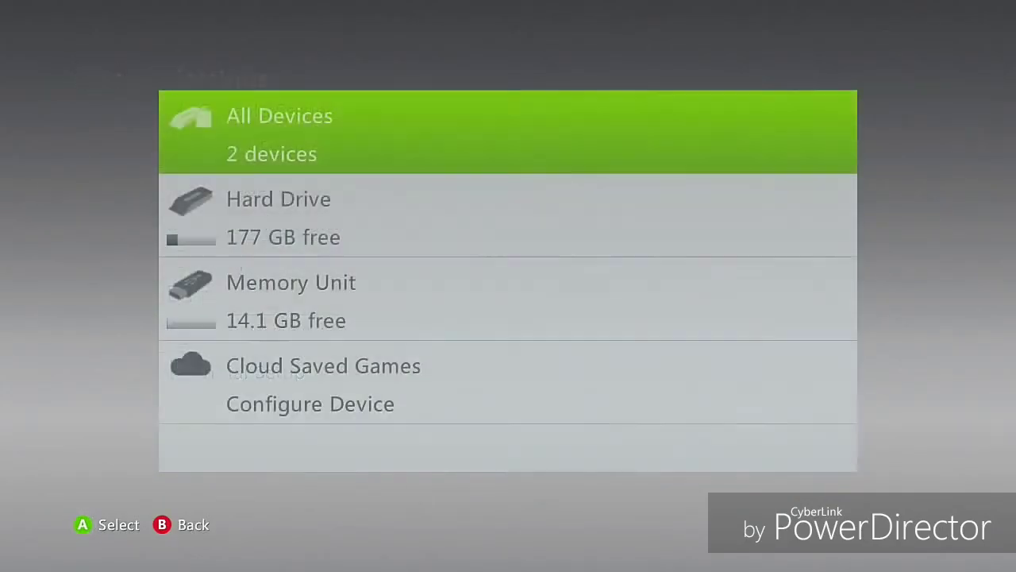
key(Down)
key(Down)
key(Return)
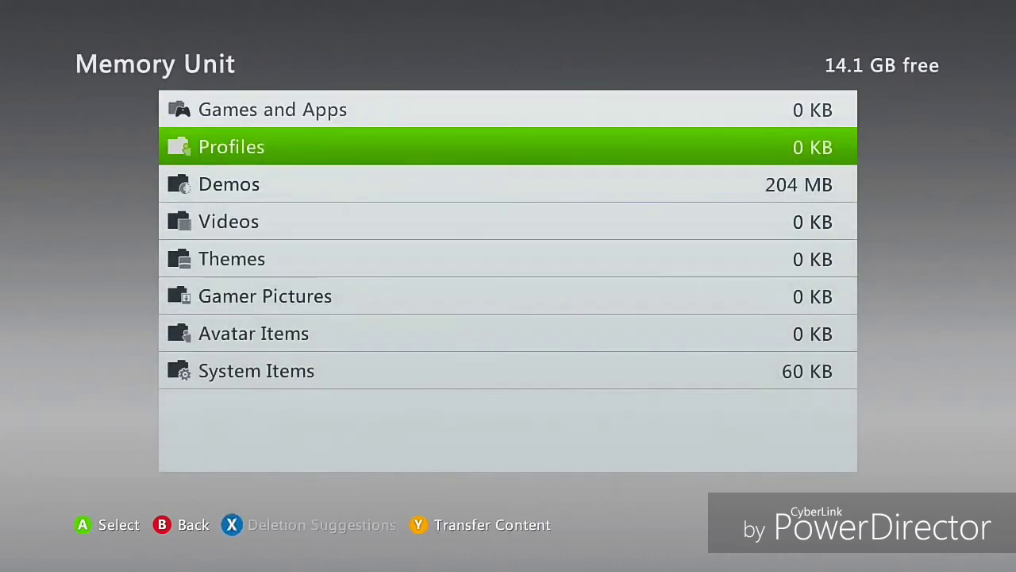
- Move the XeXMenu 1.2 game demo from the Memory Unit's Demos folder to the Hard Drive
key(Up)
key(Down)
key(Down)
key(Return)
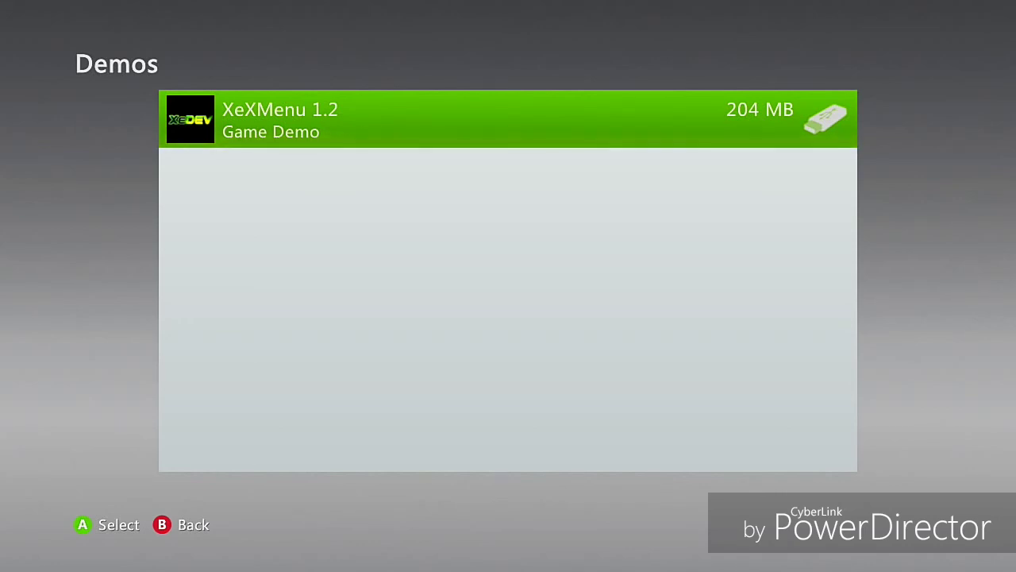
key(Return)
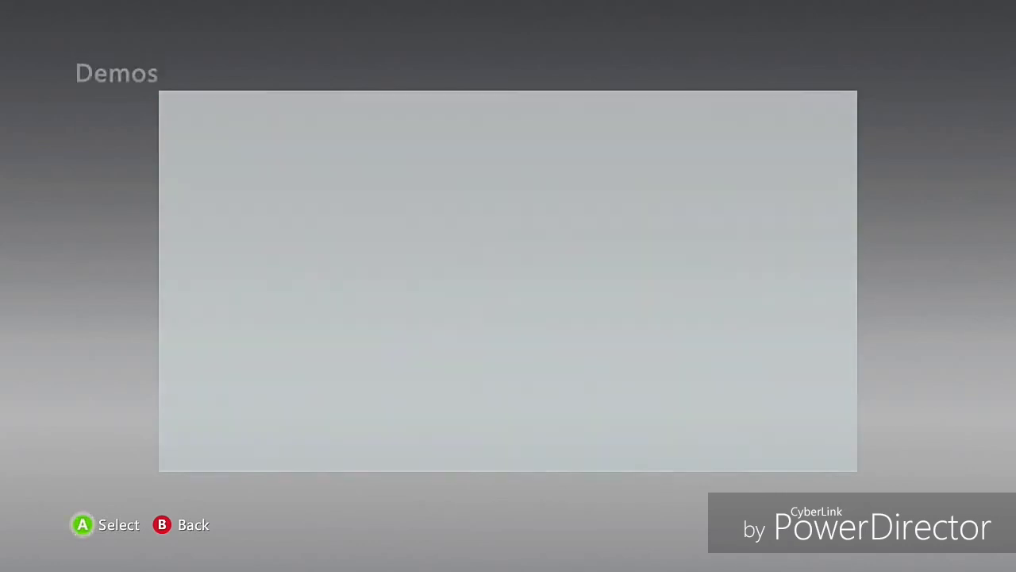
key(Down)
key(Return)
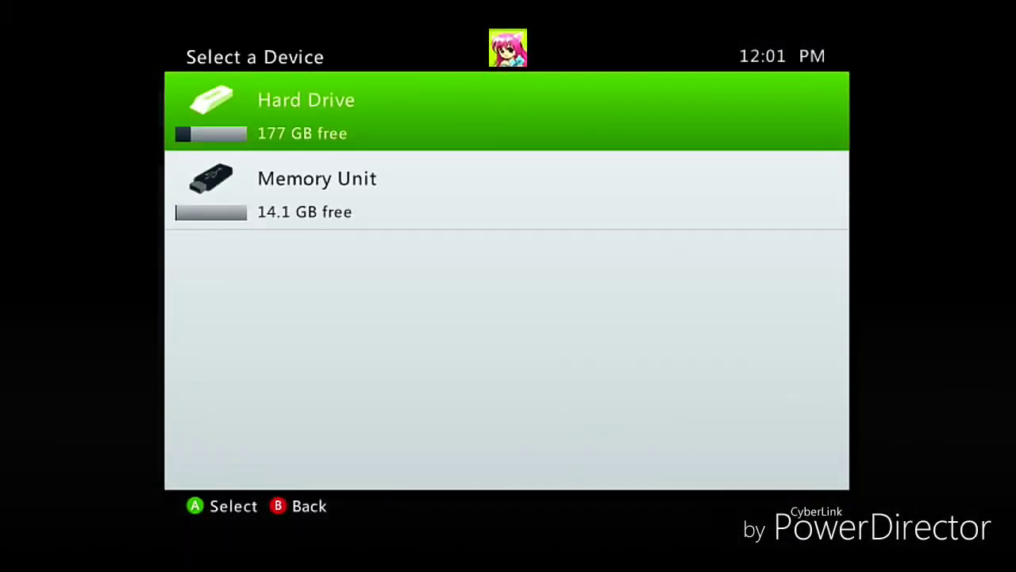
key(Return)
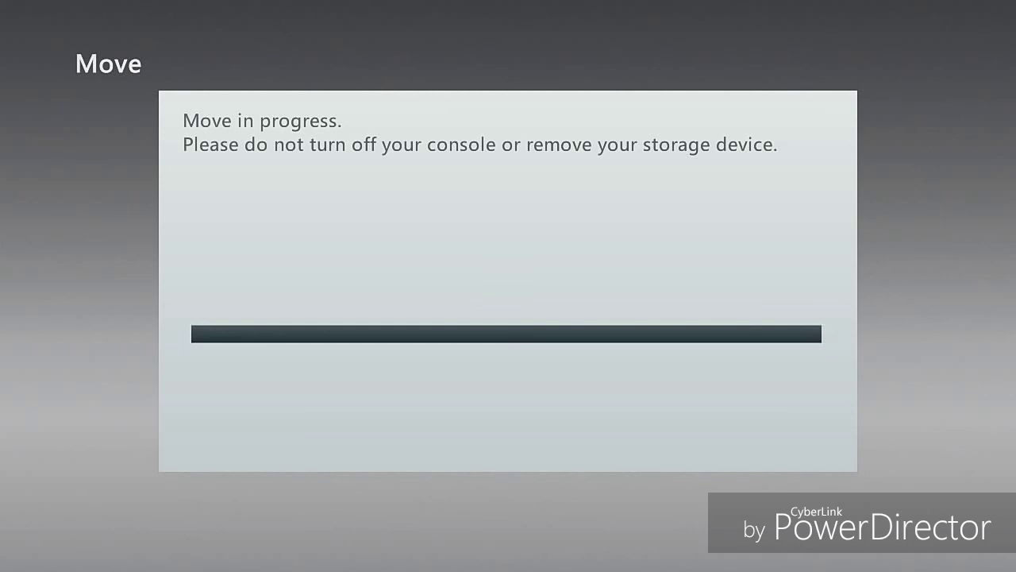
- Return to the storage devices and check the Demos folder on the Hard Drive for XeXMenu 1.2
key(Escape)
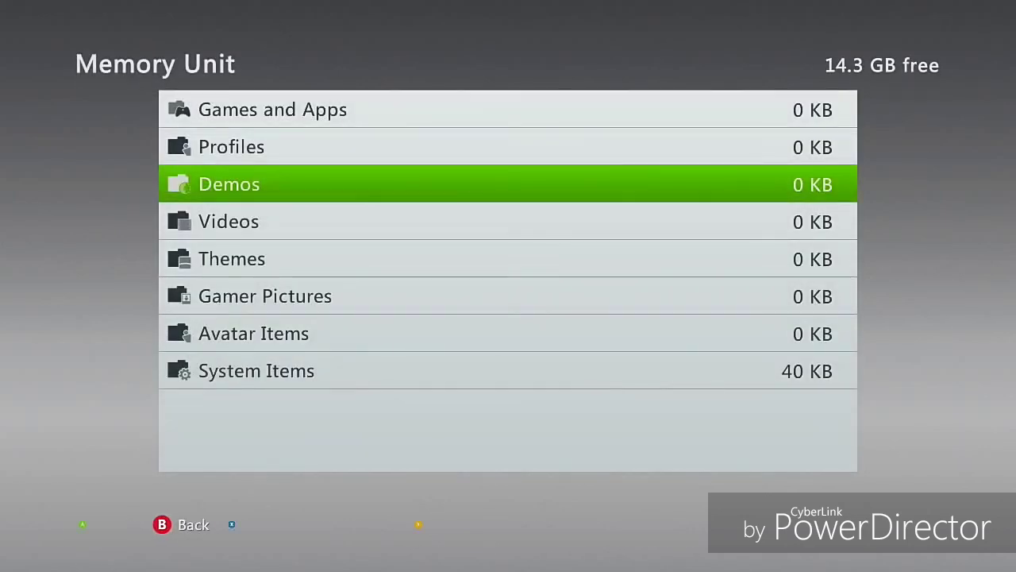
key(Escape)
key(Up)
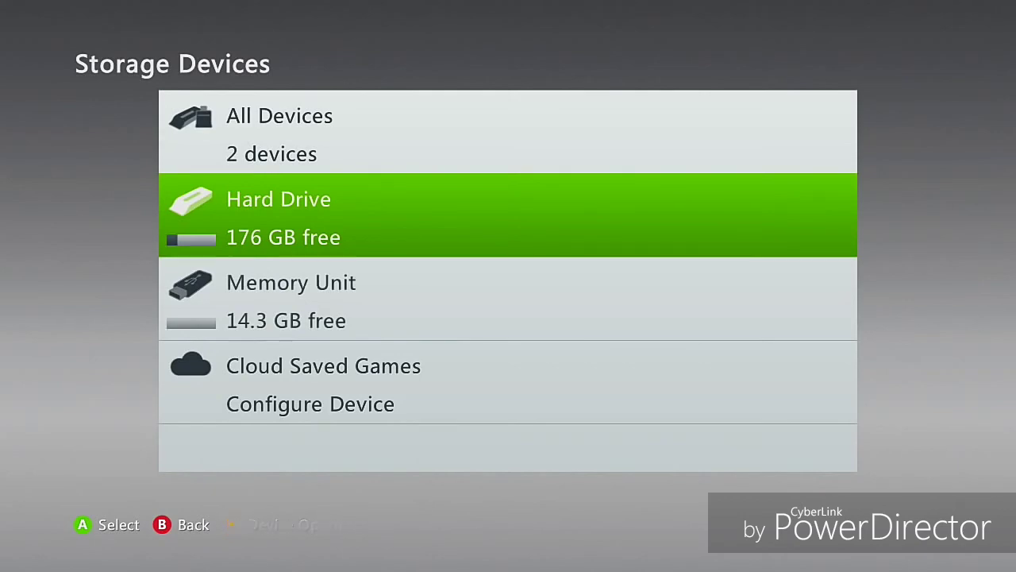
key(Return)
key(Down)
key(Down)
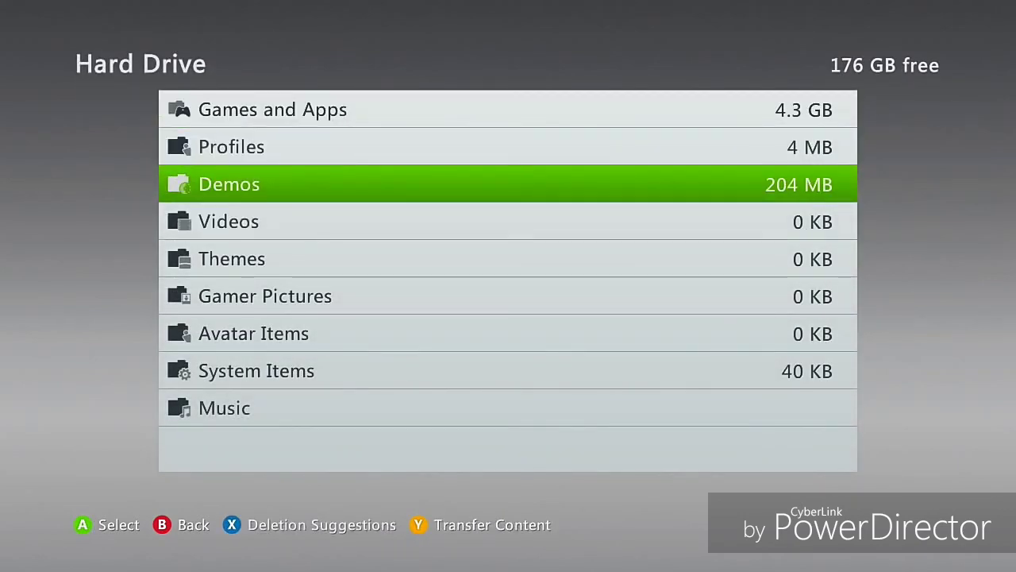
key(Return)
key(Escape)
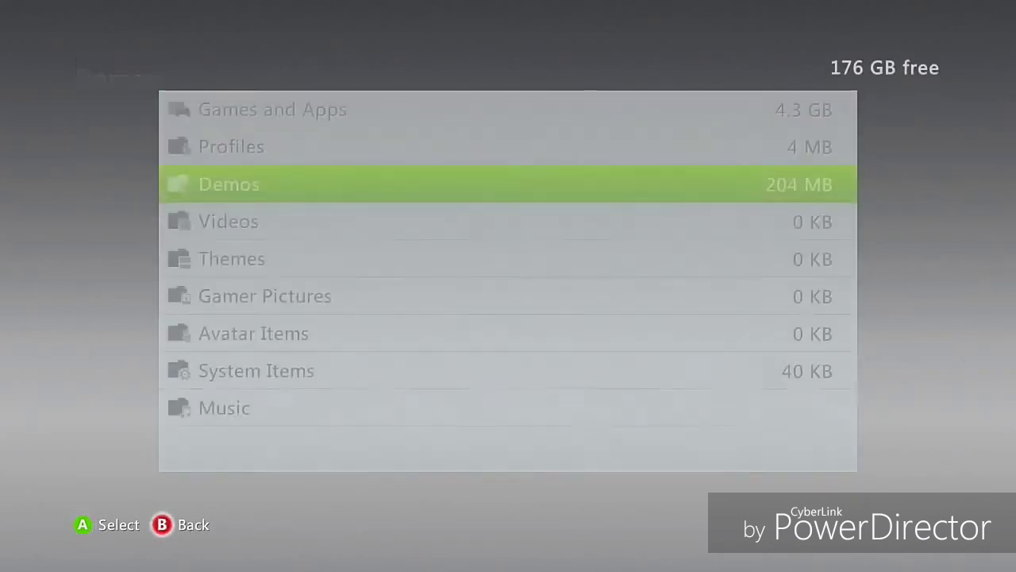
- Leave the storage settings and launch XeXMenu 1.2 from My Games
key(Escape)
key(Escape)
key(Return)
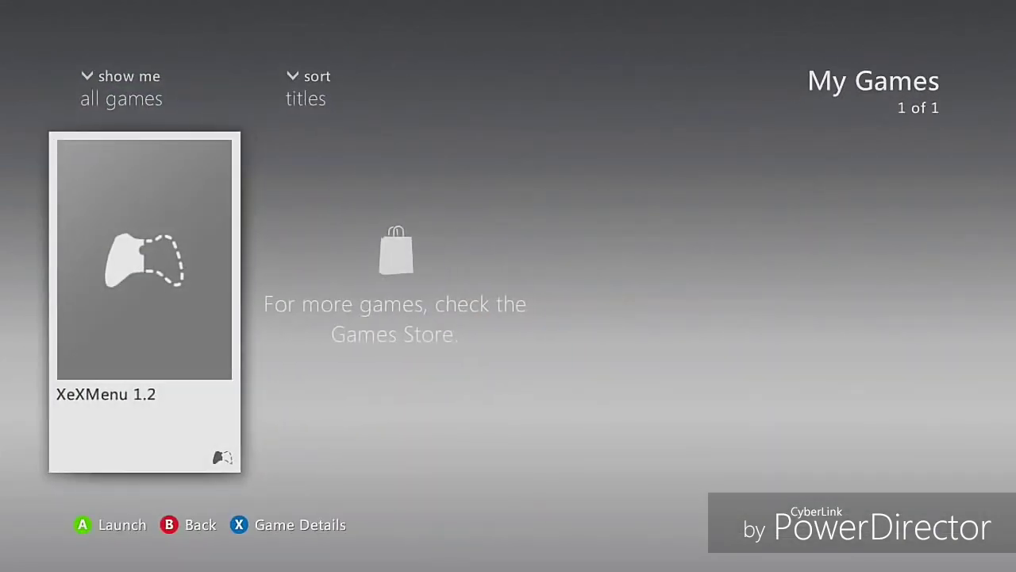
key(Return)
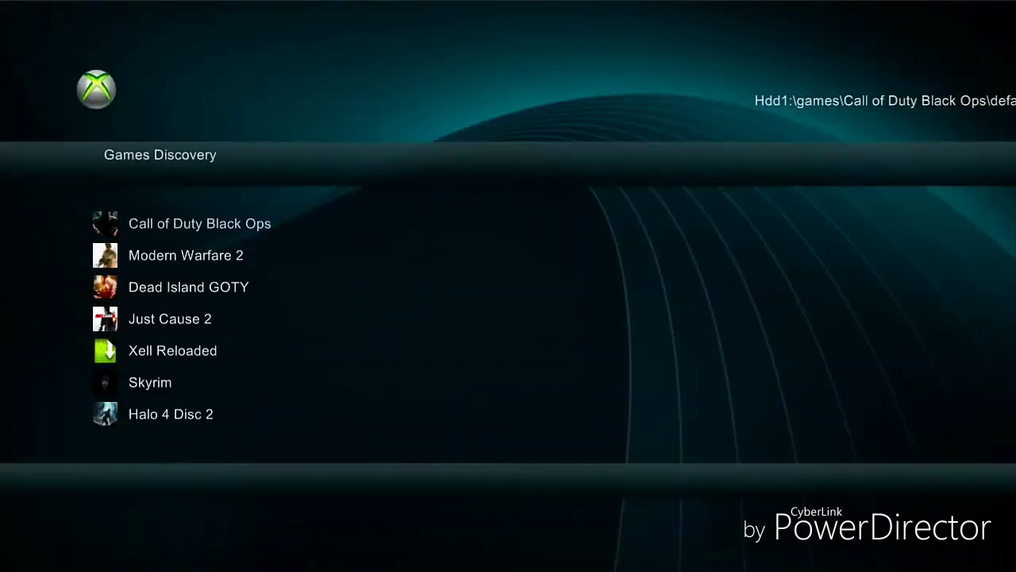
- Browse the Games Discovery list in XeXMenu down to Just Cause 2
key(Down)
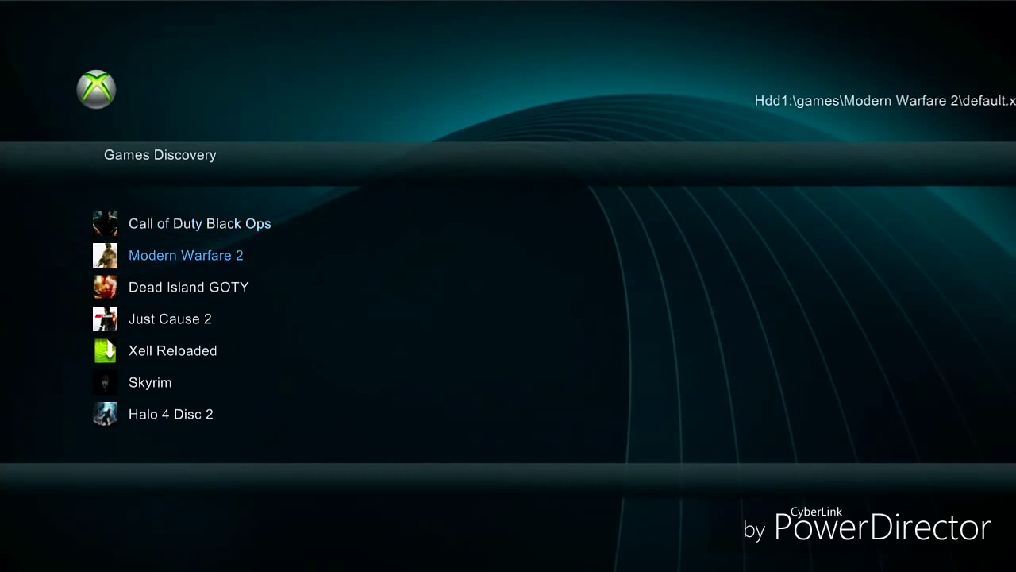
key(Up)
key(Down)
key(Down)
key(Down)
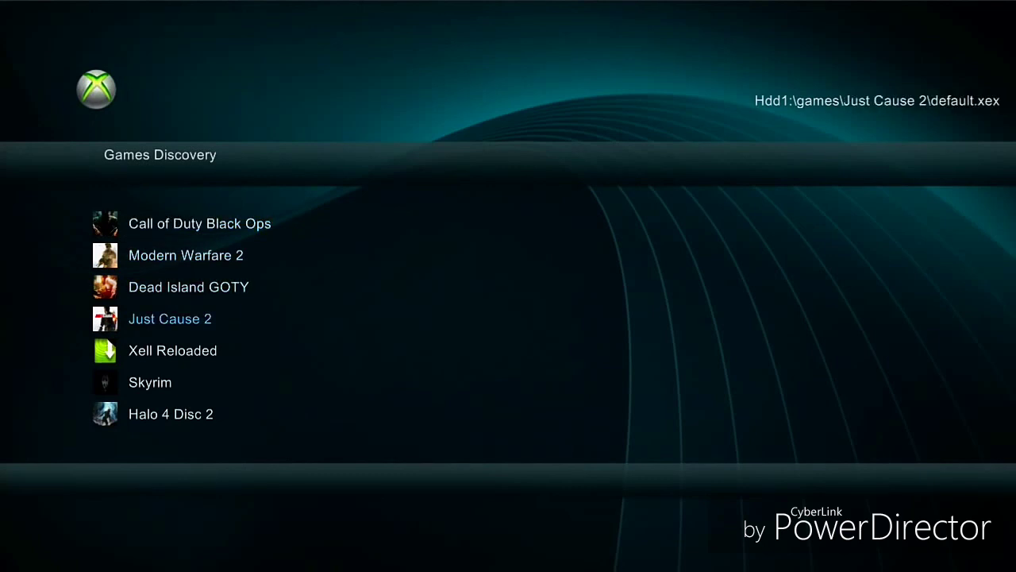
- Look through the games in the Games Discovery list and check their locations on Hdd1, finishing on Modern Warfare 2
key(Up)
key(Up)
key(Up)
key(Down)
key(Down)
key(Down)
key(Down)
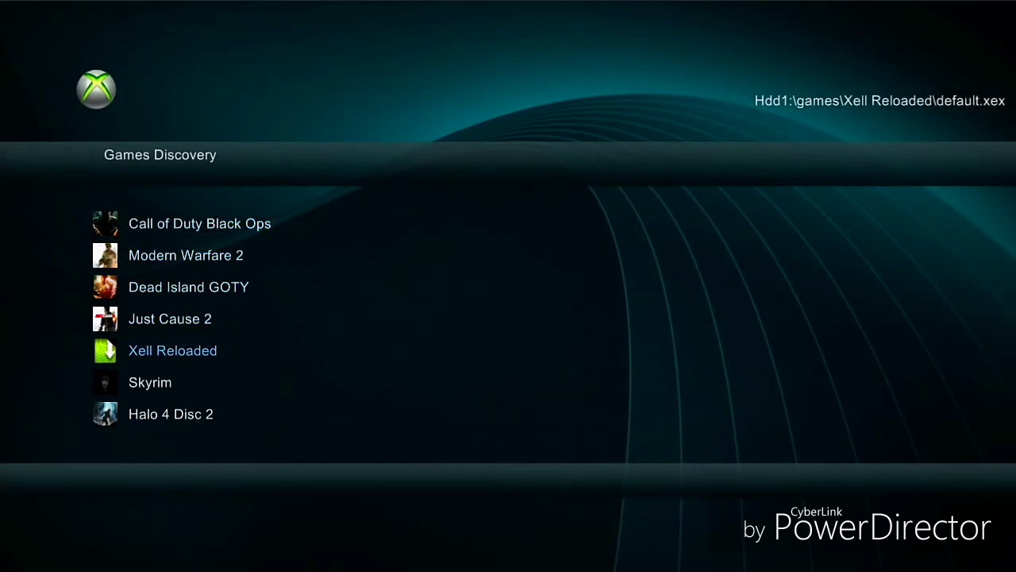
key(Up)
key(Up)
key(Up)
key(Up)
key(Down)
key(Down)
key(Down)
key(Down)
key(Down)
key(Down)
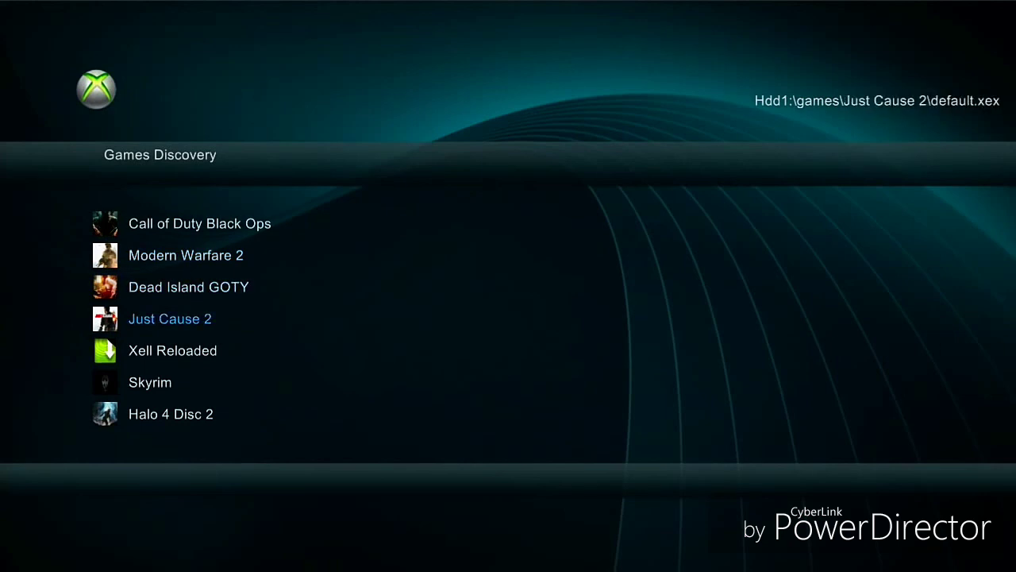
key(Up)
key(Up)
key(Up)
key(Up)
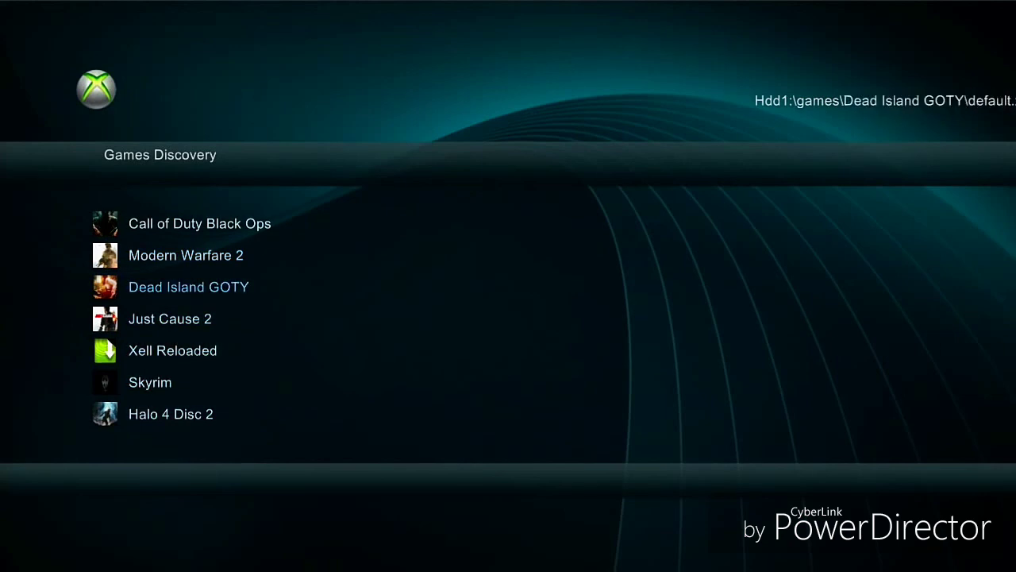
key(Up)
key(Down)
key(Up)
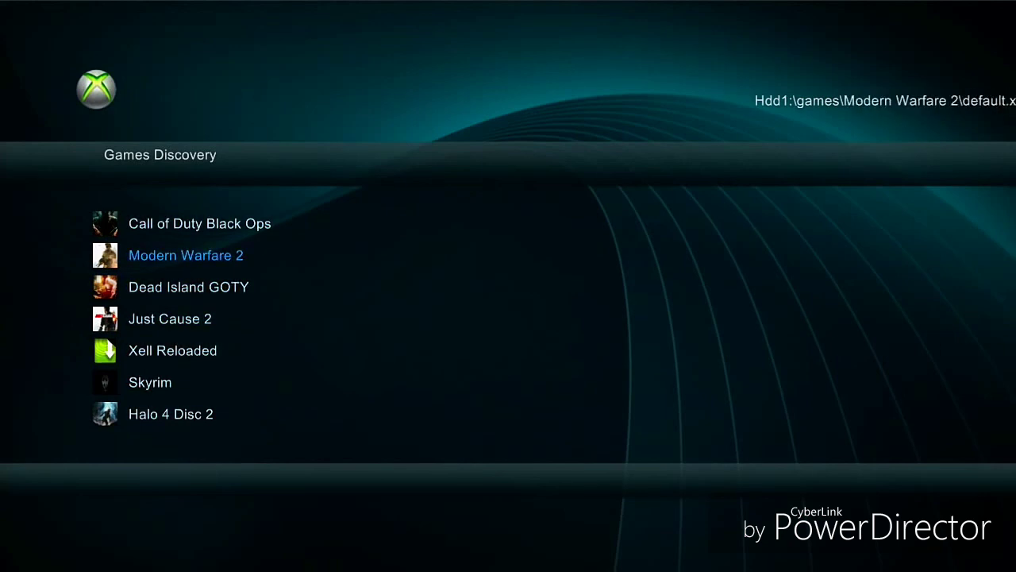
- Open the Configuration page and preview the available skins, including Color Aurora, finishing with Aurora selected
key(Right)
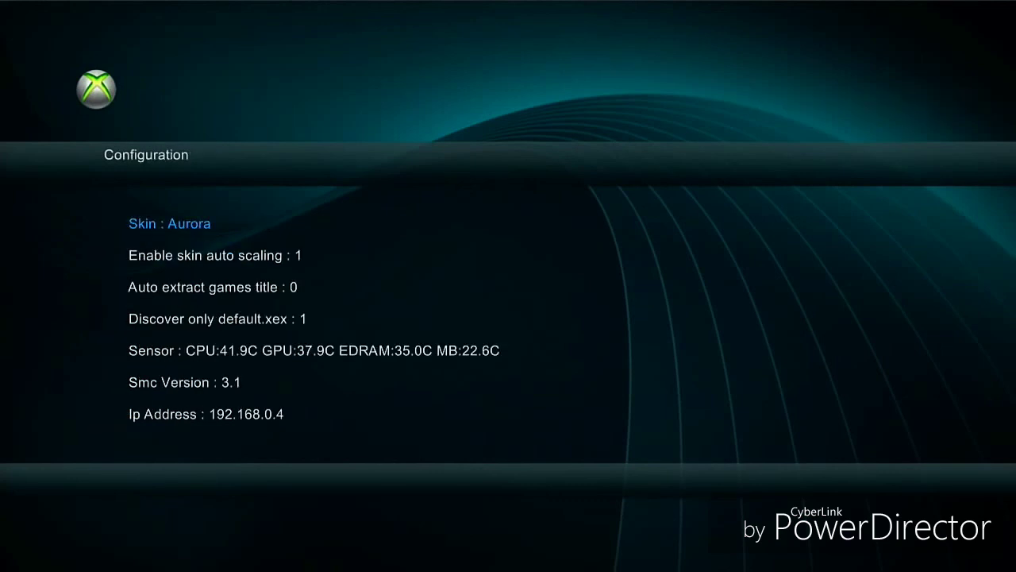
key(Down)
key(Up)
key(Right)
key(Right)
key(Right)
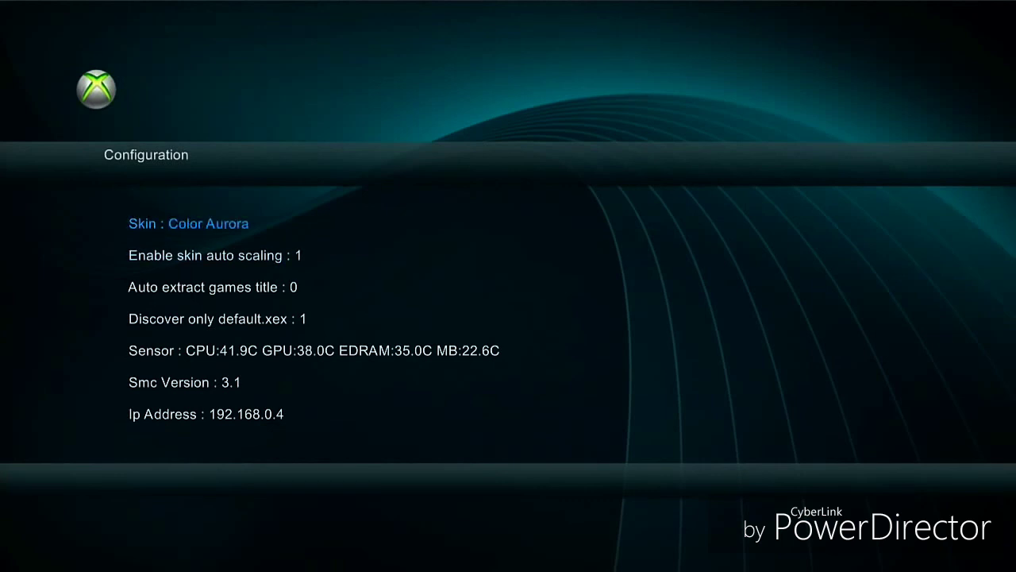
key(Right)
key(Left)
key(Left)
key(Left)
key(Left)
key(Right)
key(Left)
- Review the configuration entries from skin auto scaling down to the Sensor temperatures
key(Down)
key(Up)
key(Down)
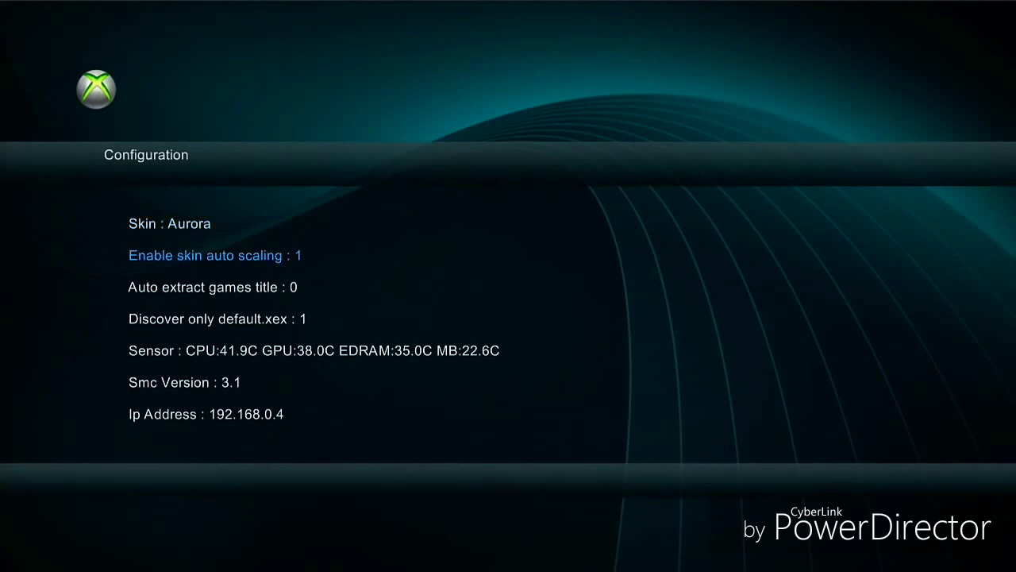
key(Down)
key(Down)
key(Down)
key(Down)
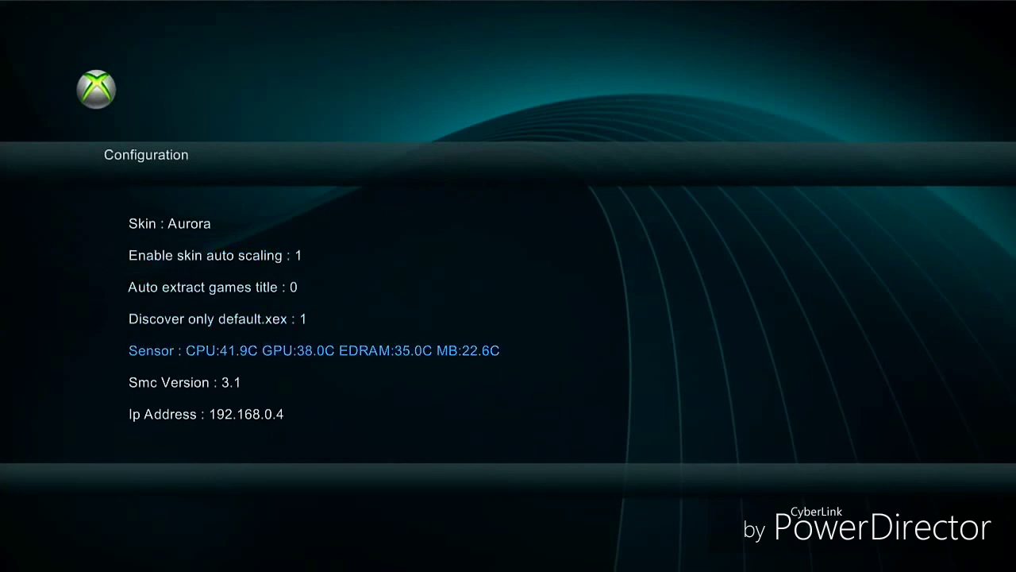